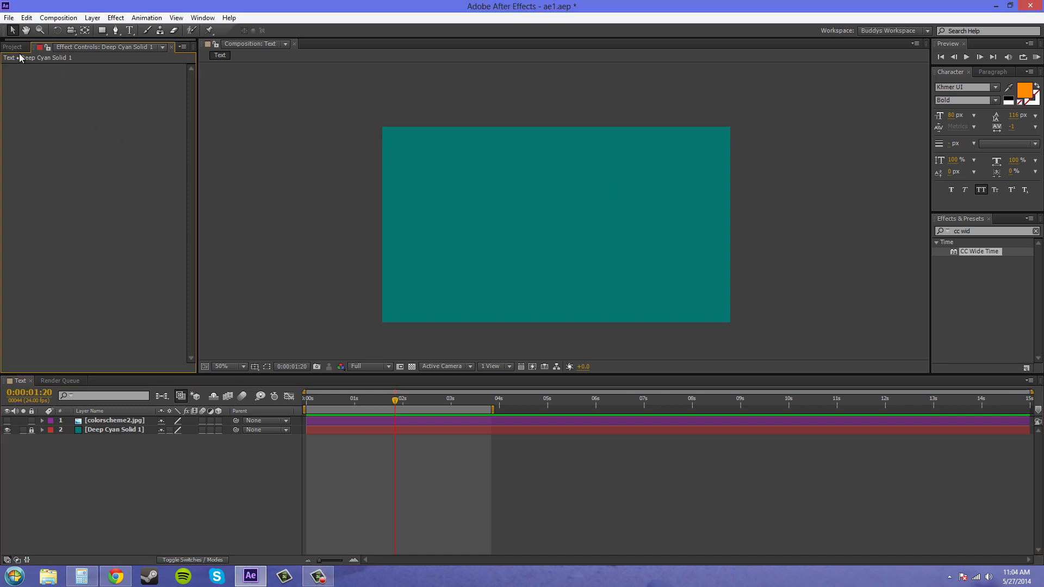
Step: Add YOULionAboutToJump.wmv as the top layer of the Text composition, starting at 0 s
click(16, 47)
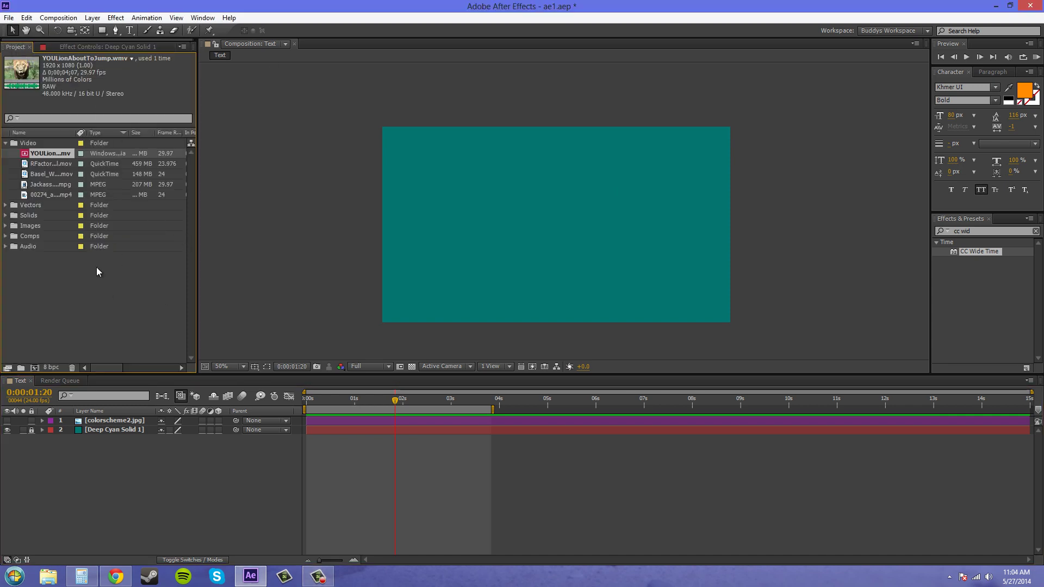
drag(49, 153, 98, 422)
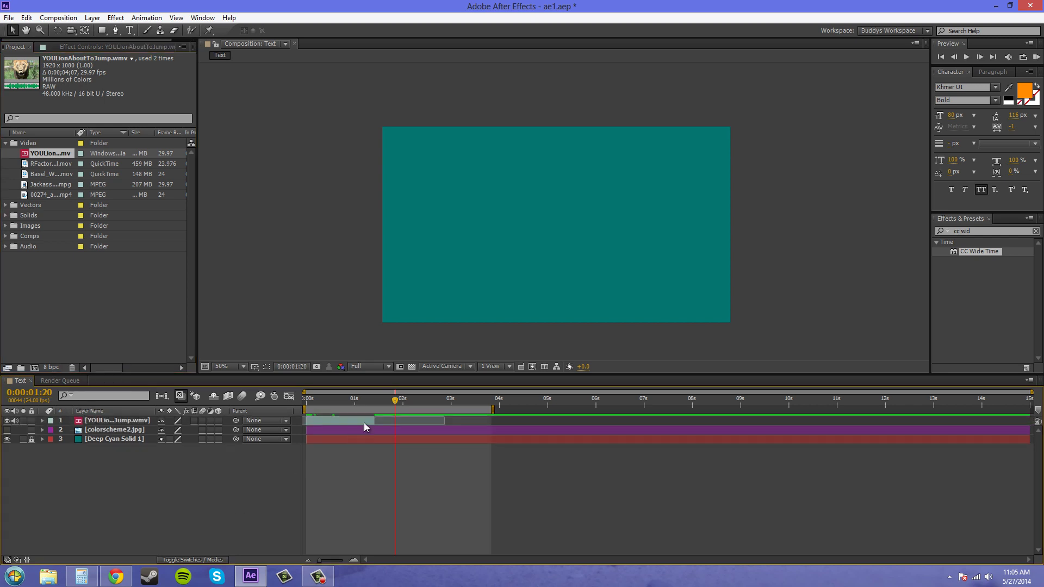
drag(364, 423, 399, 419)
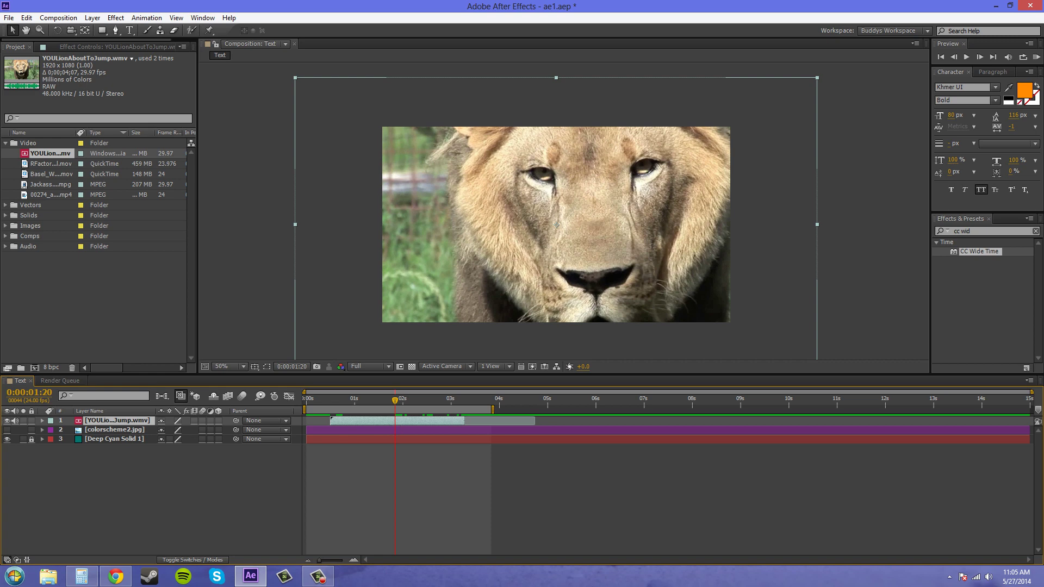
mouse_move(470, 421)
mouse_down()
mouse_move(445, 422)
mouse_move(468, 422)
mouse_up()
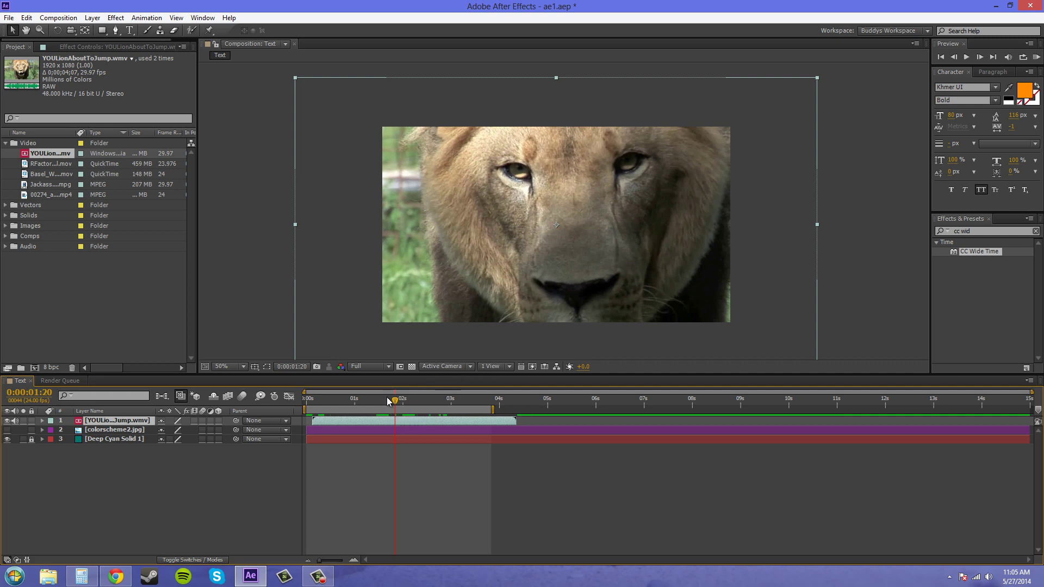
Step: Scrub through the lion clip and run a RAM Preview of the composition
click(335, 402)
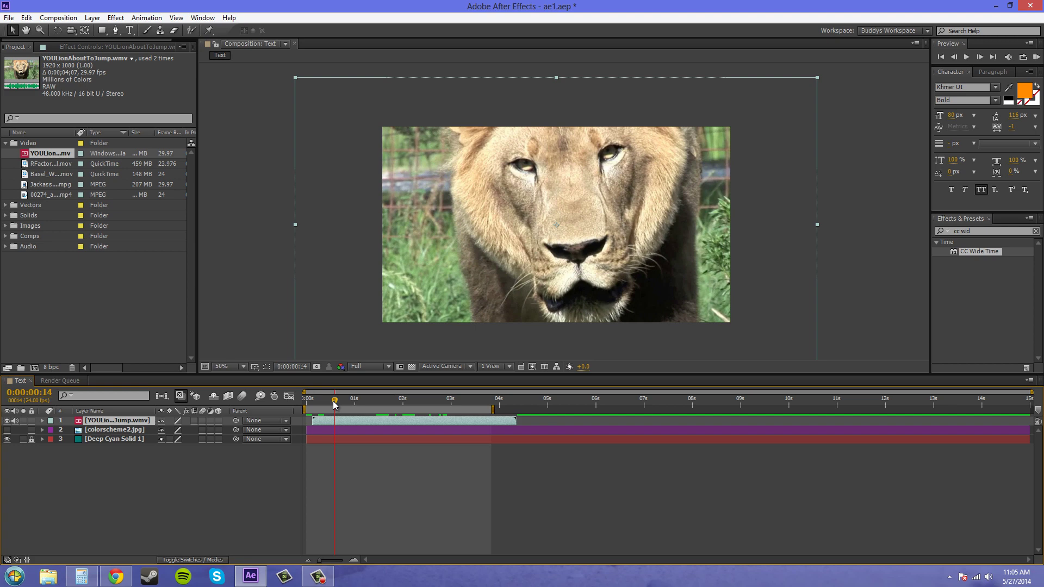
drag(364, 406, 321, 422)
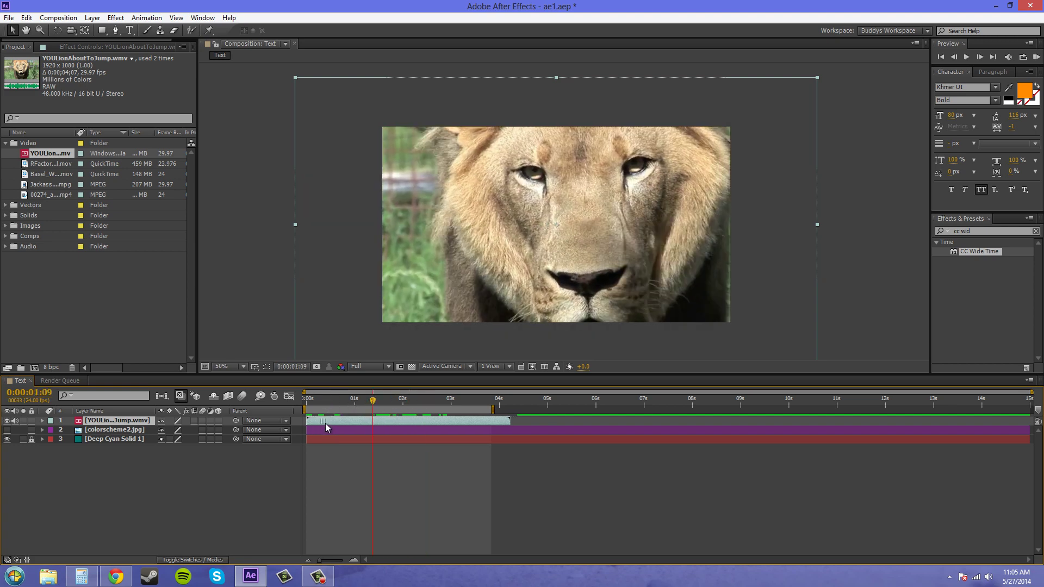
click(1031, 57)
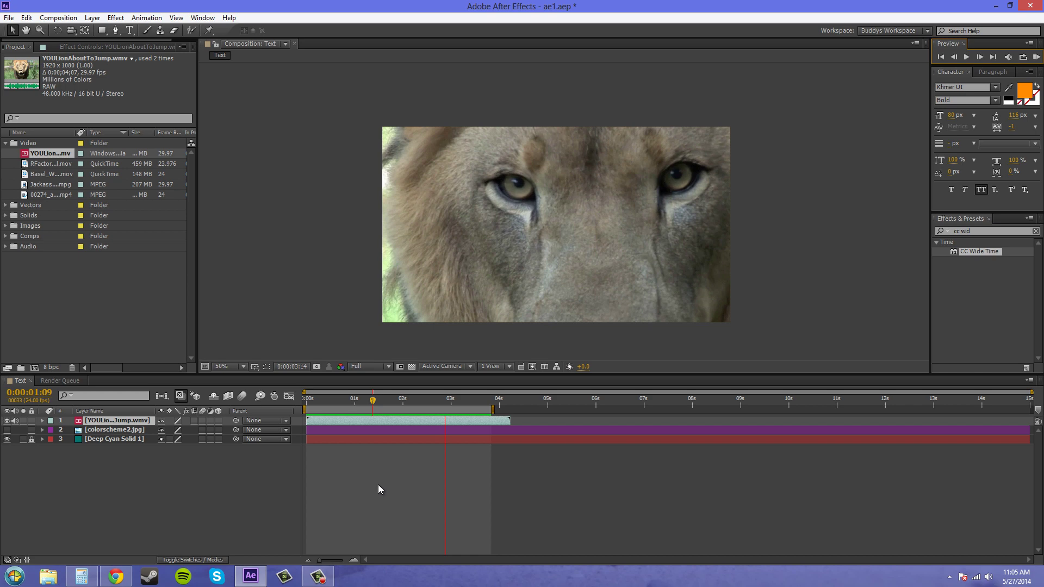
Step: Stop playback and enable motion blur for the composition and the lion clip layer
key(space)
mouse_move(373, 403)
mouse_down()
mouse_move(345, 406)
mouse_move(354, 407)
mouse_up()
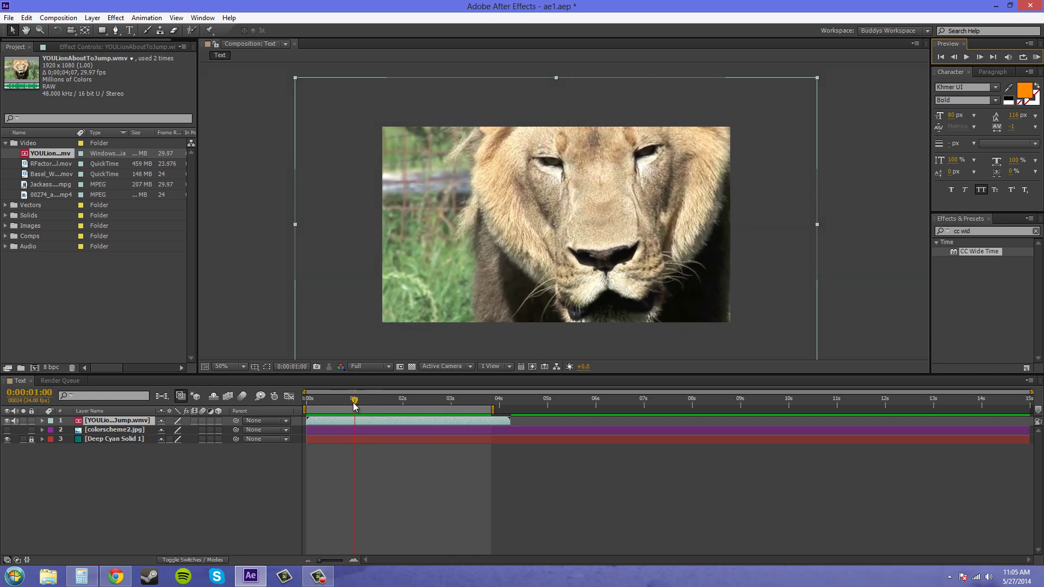
click(242, 397)
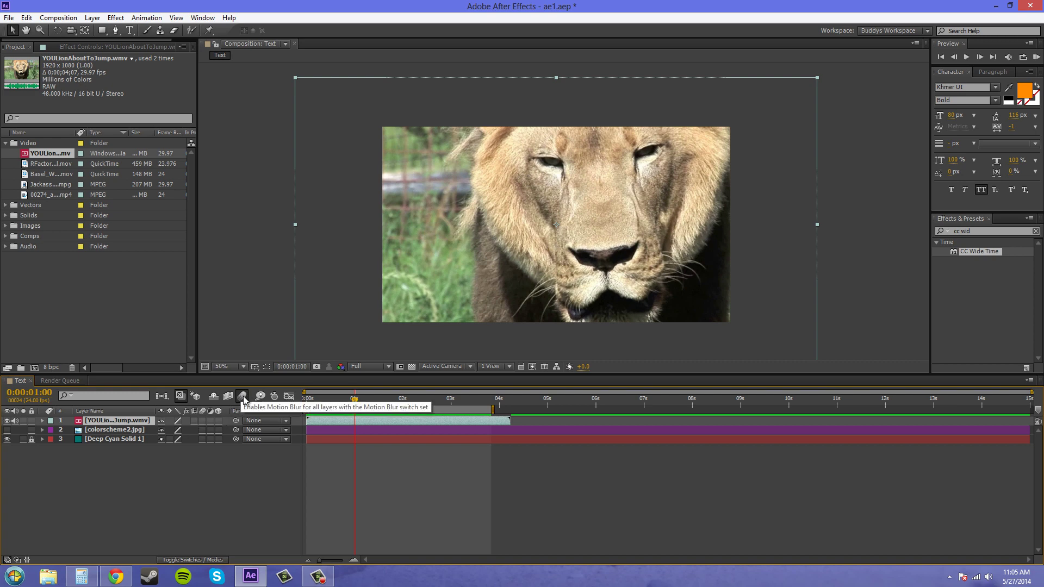
click(202, 421)
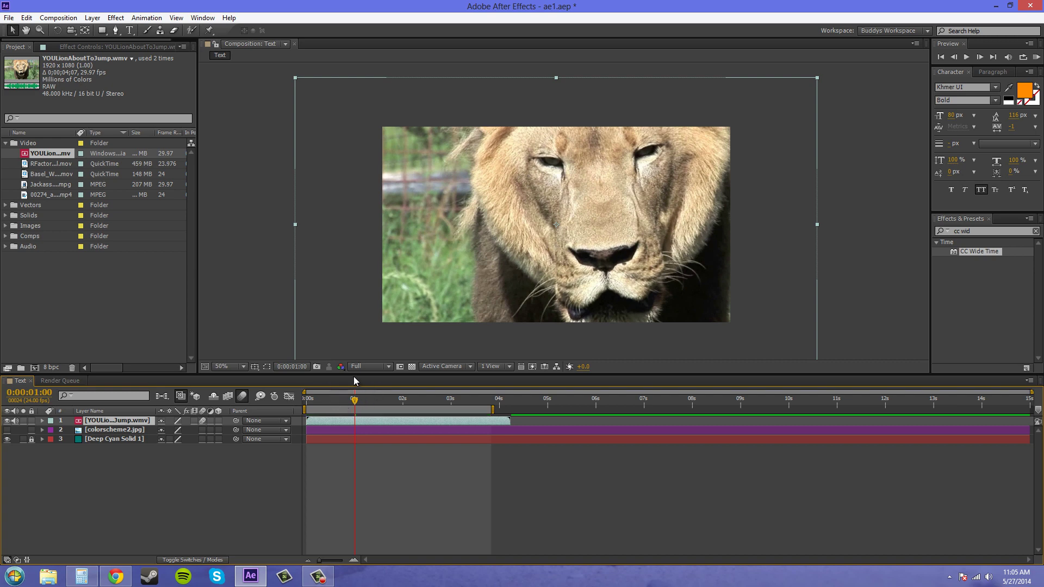
Step: Preview the lion clip with motion blur applied, then stop playback
drag(354, 401, 381, 408)
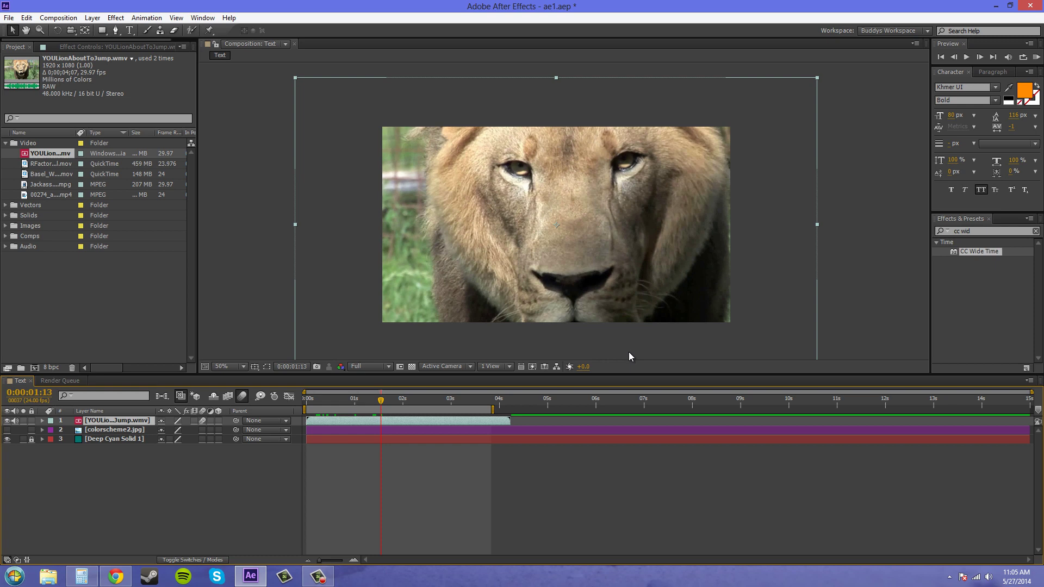
click(1036, 57)
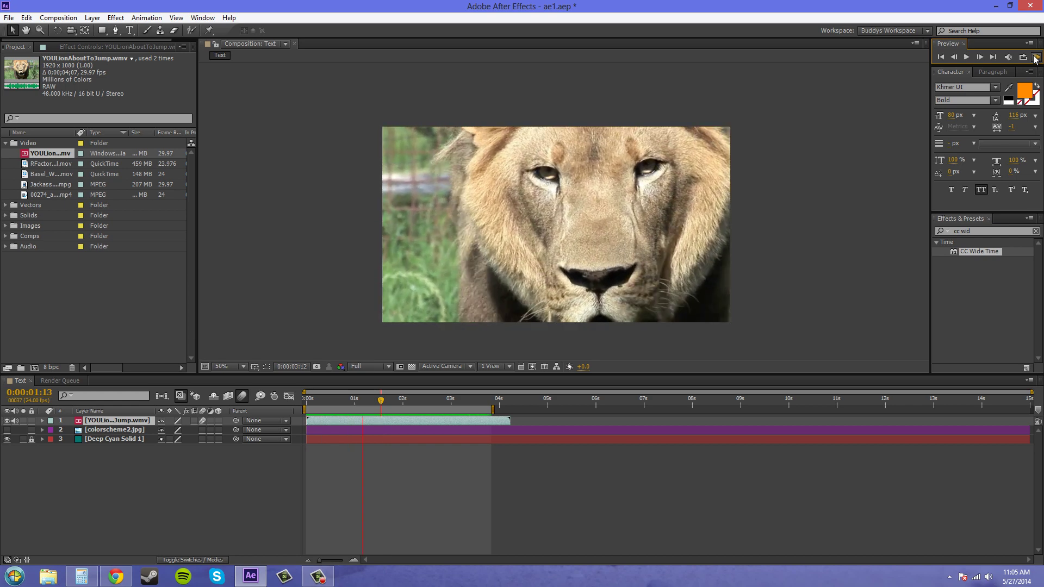
click(1036, 57)
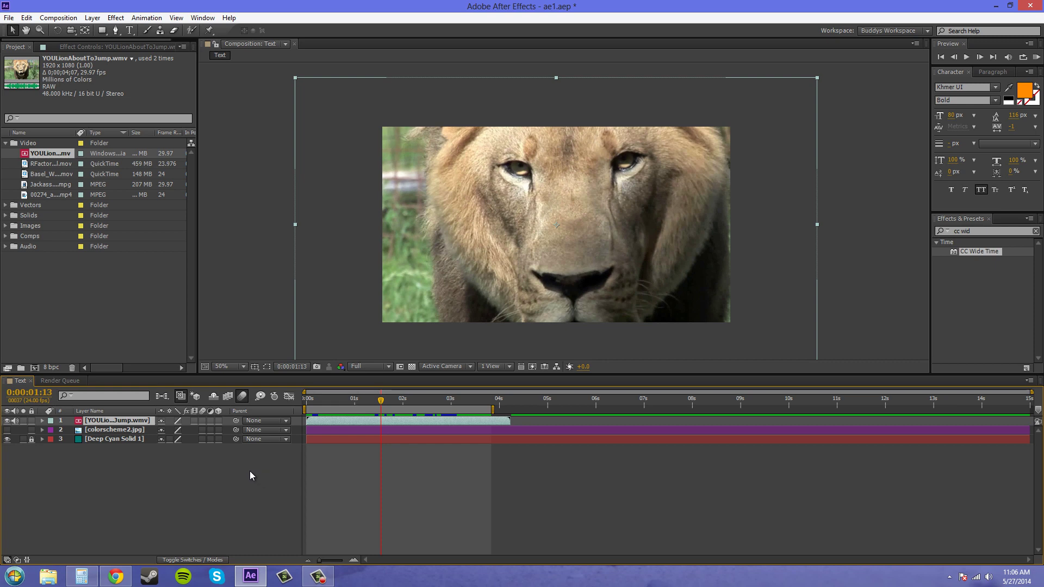
Step: Scale the lion clip layer down to 74.0, 74.0% and deselect it
key(s)
drag(194, 429, 187, 433)
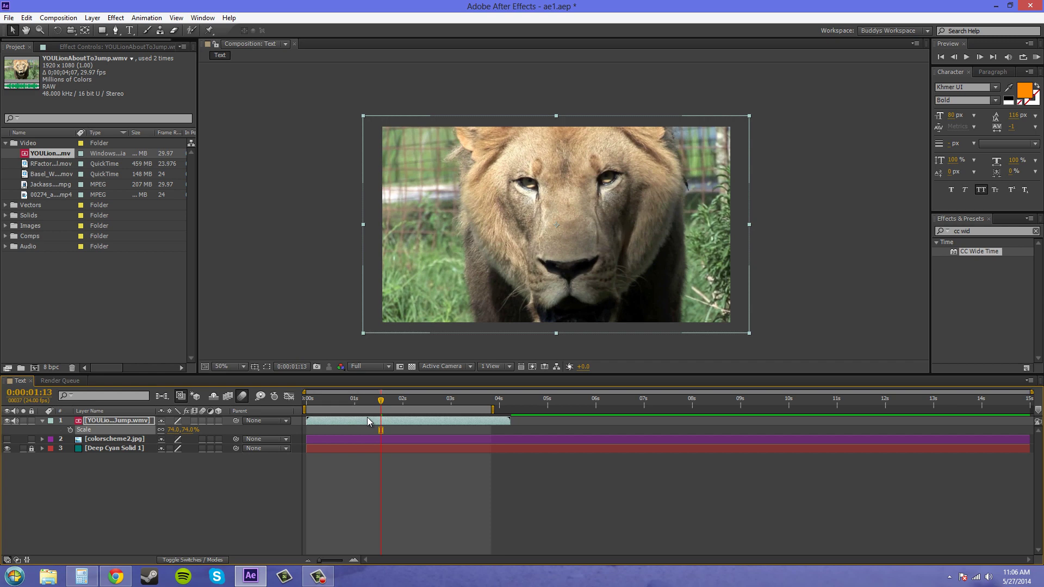
click(244, 505)
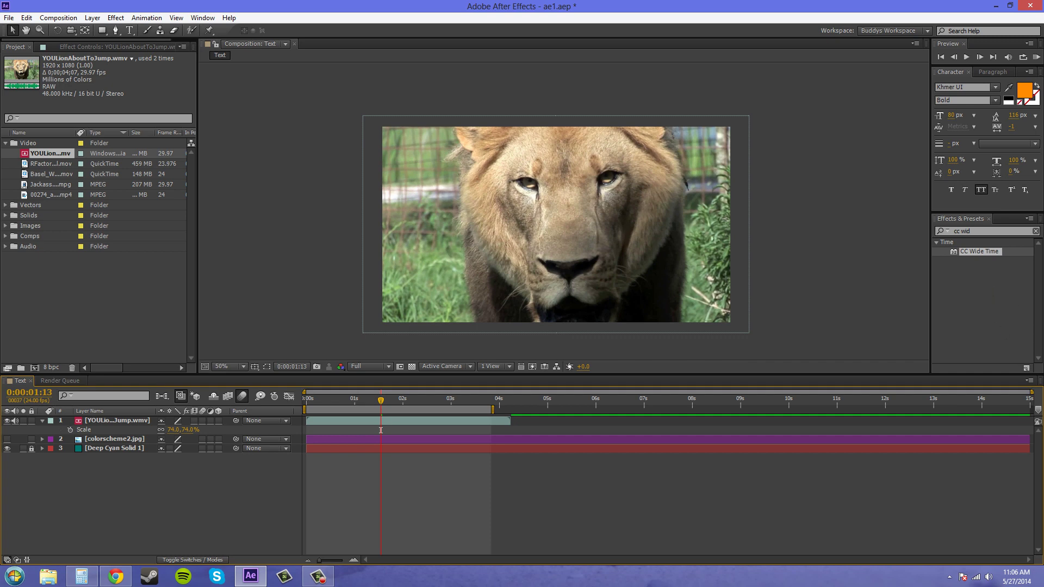
Step: Search Effects & Presets for 'cc wide' and drop CC Wide Time onto the lion layer
click(986, 231)
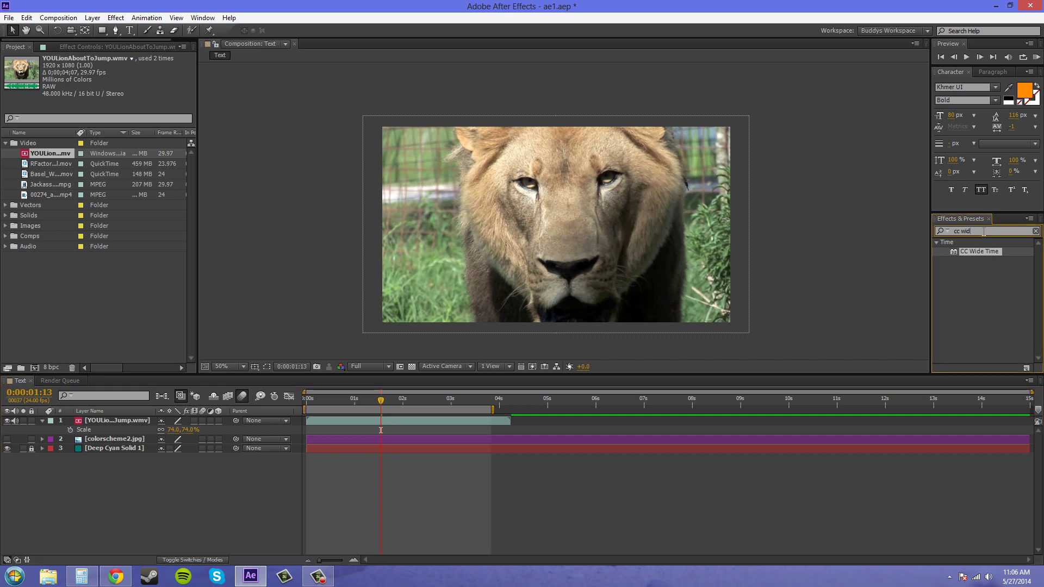
text(cc wide)
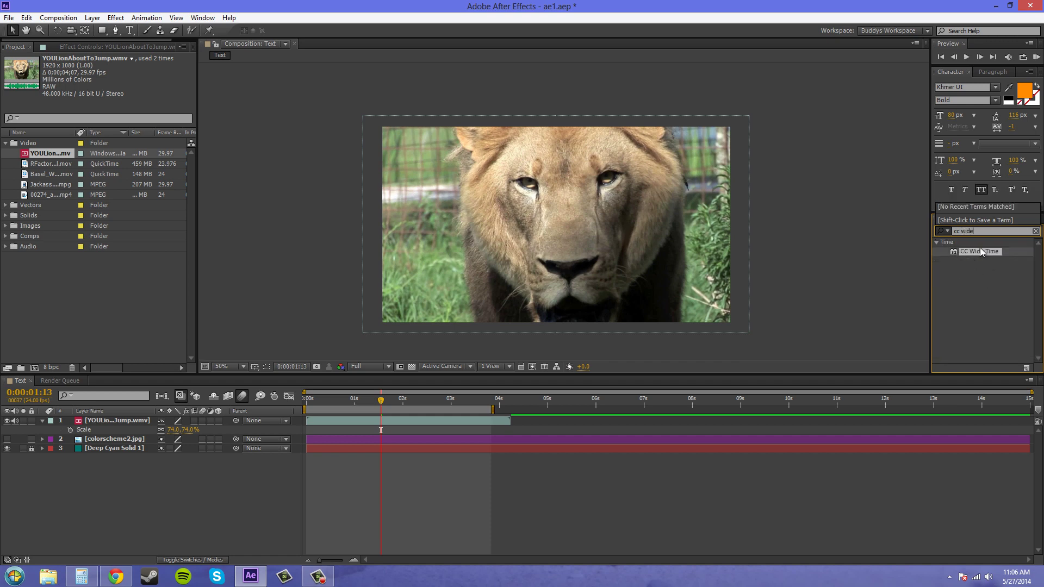
click(978, 253)
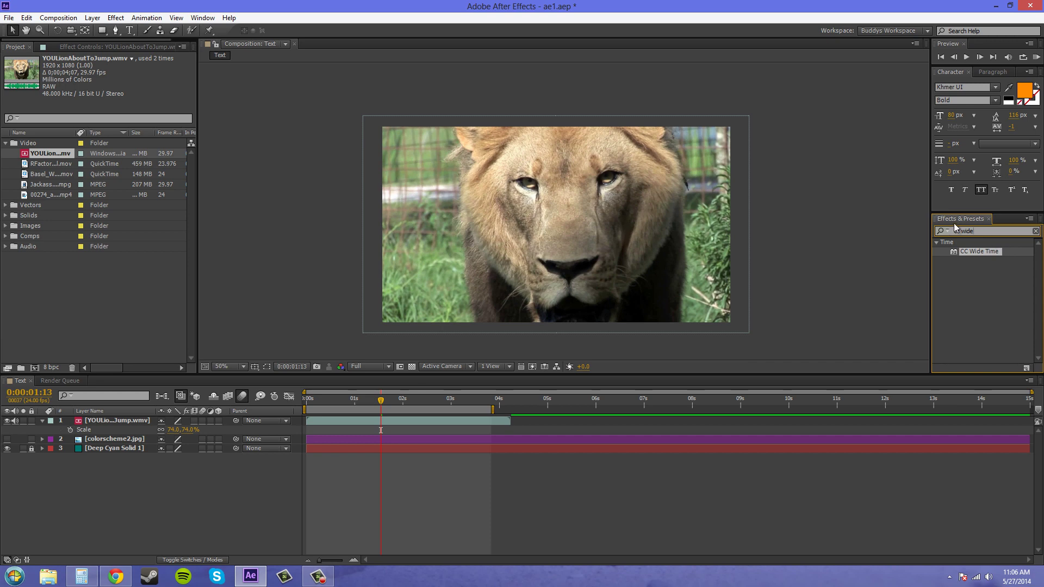
drag(982, 252, 113, 421)
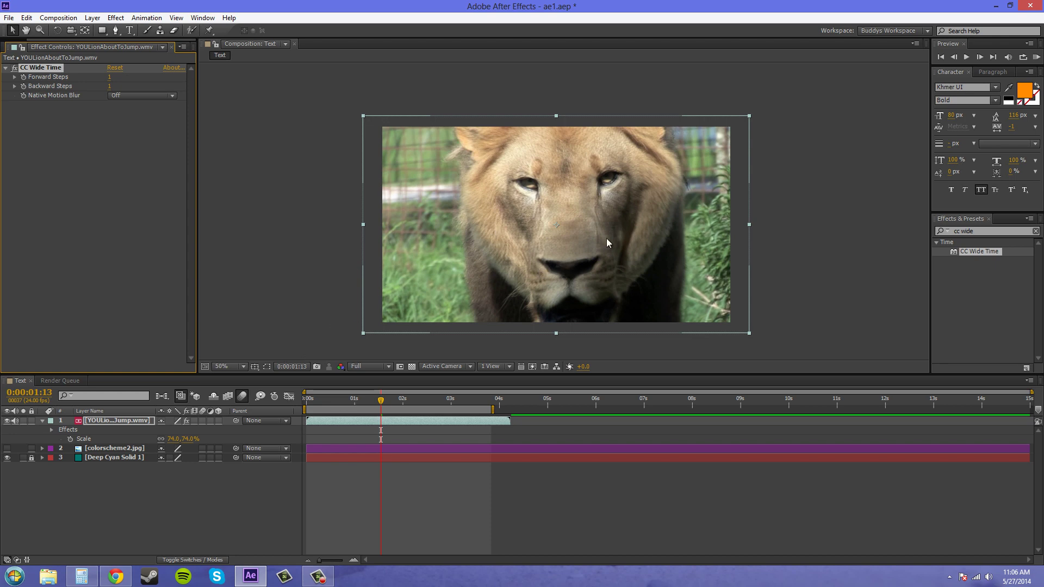
Step: Toggle CC Wide Time off and on to compare, then move to 0:00:02:14
click(14, 69)
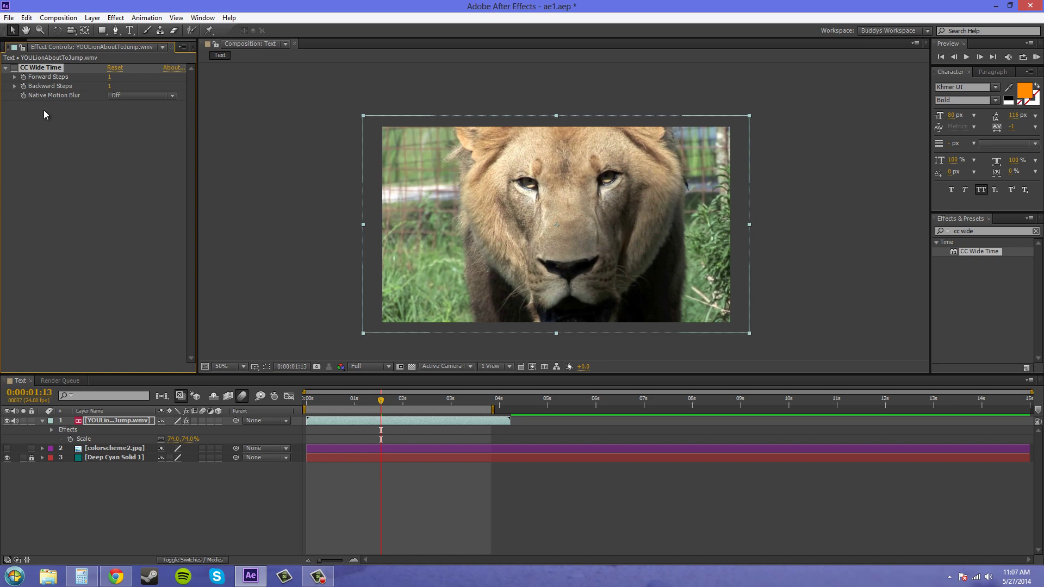
click(14, 68)
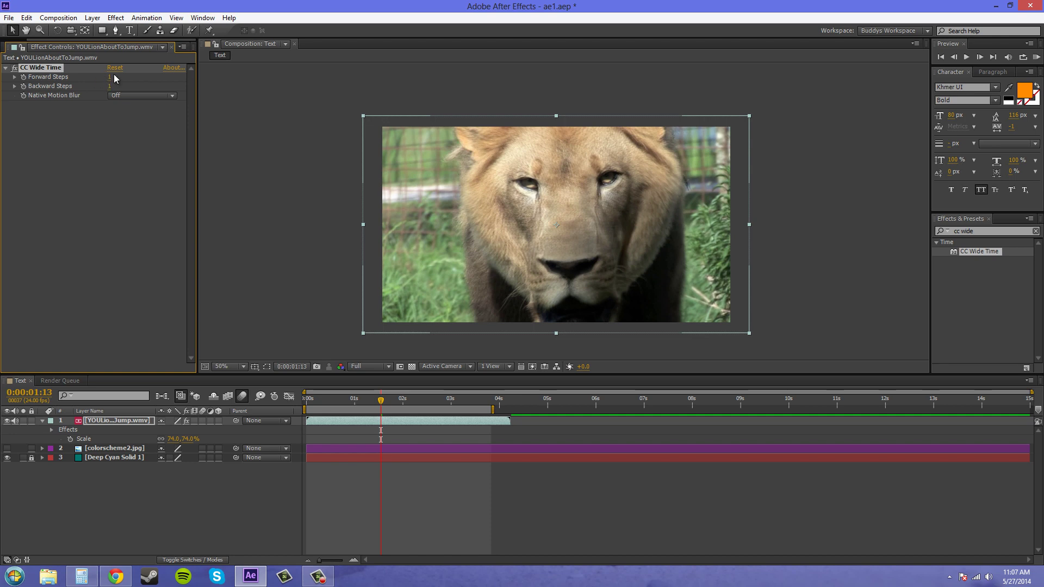
drag(110, 74, 119, 76)
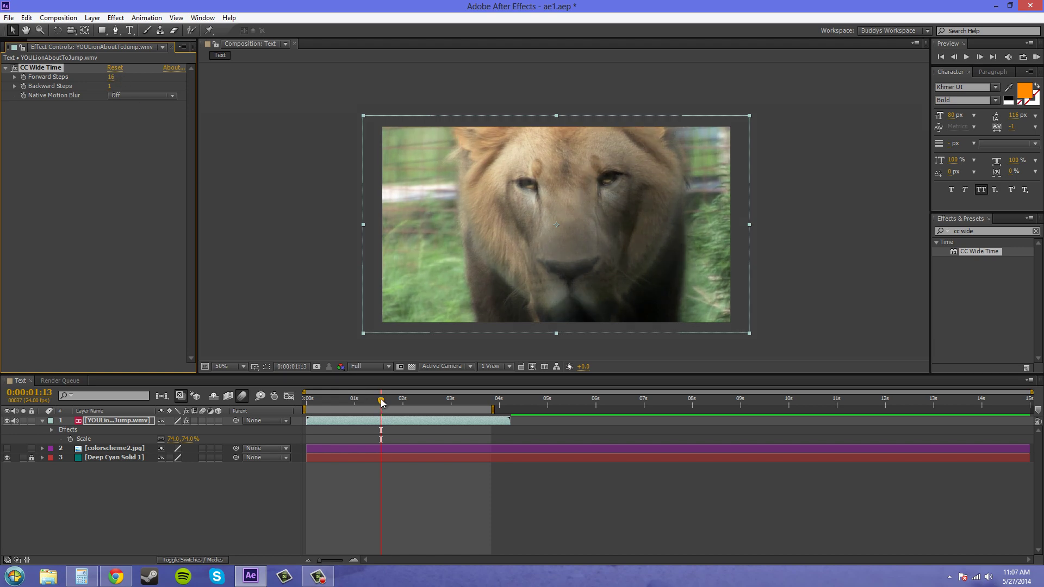
click(430, 399)
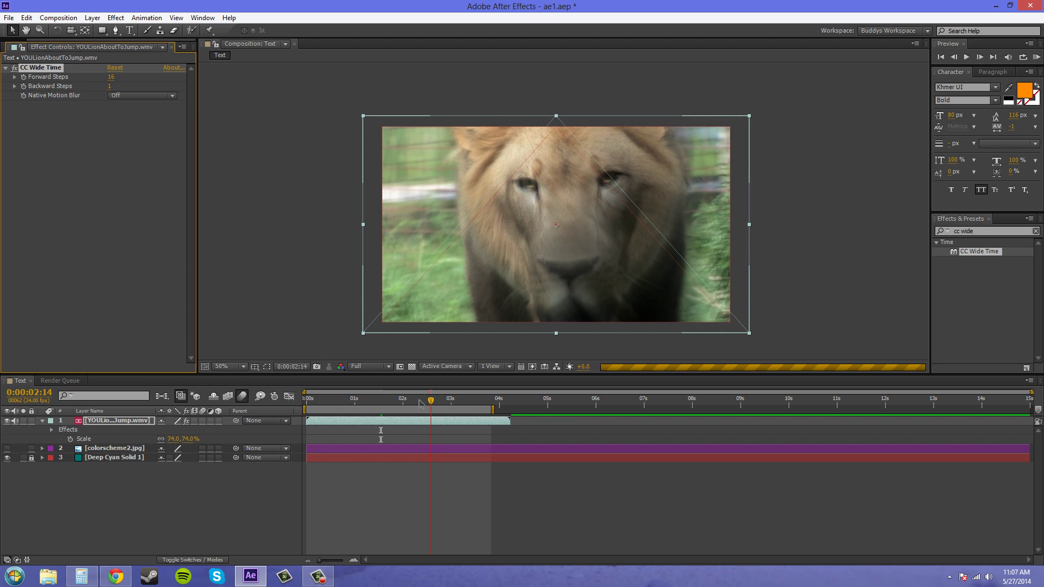
Step: Keep Forward Steps at 1 and raise Backward Steps to 76
click(111, 77)
click(130, 177)
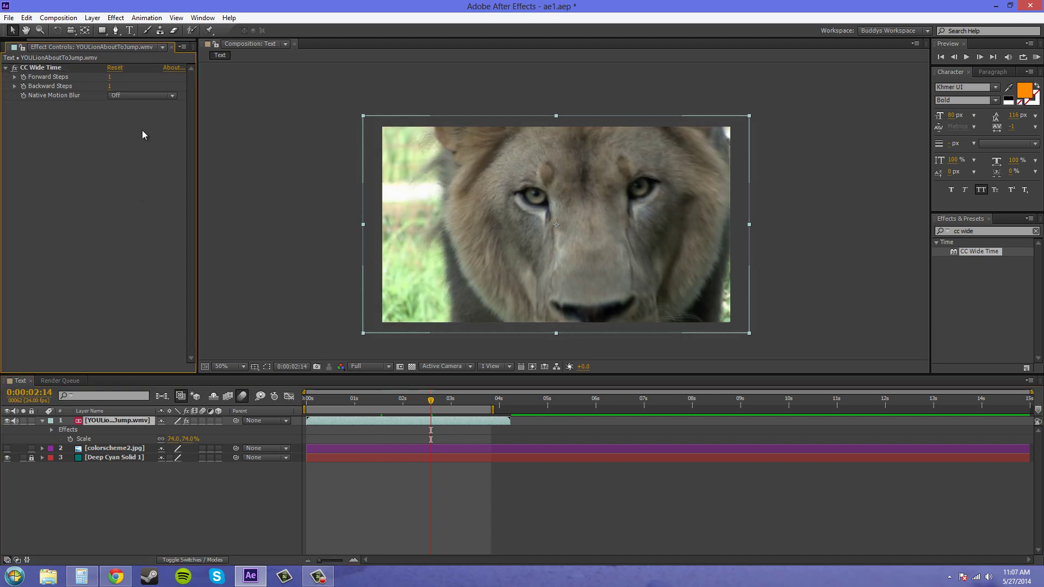
drag(113, 86, 129, 86)
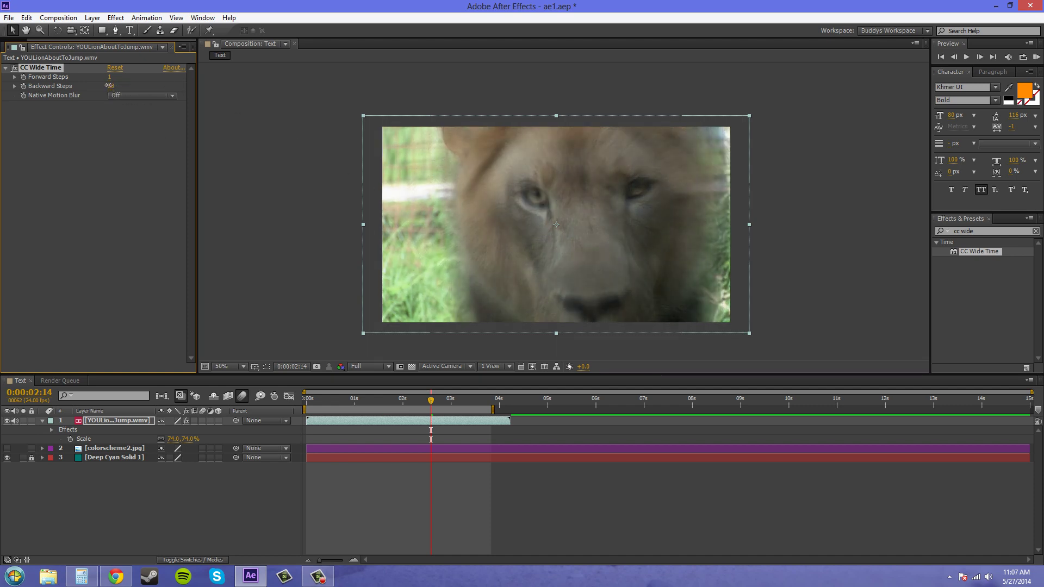
drag(112, 86, 136, 85)
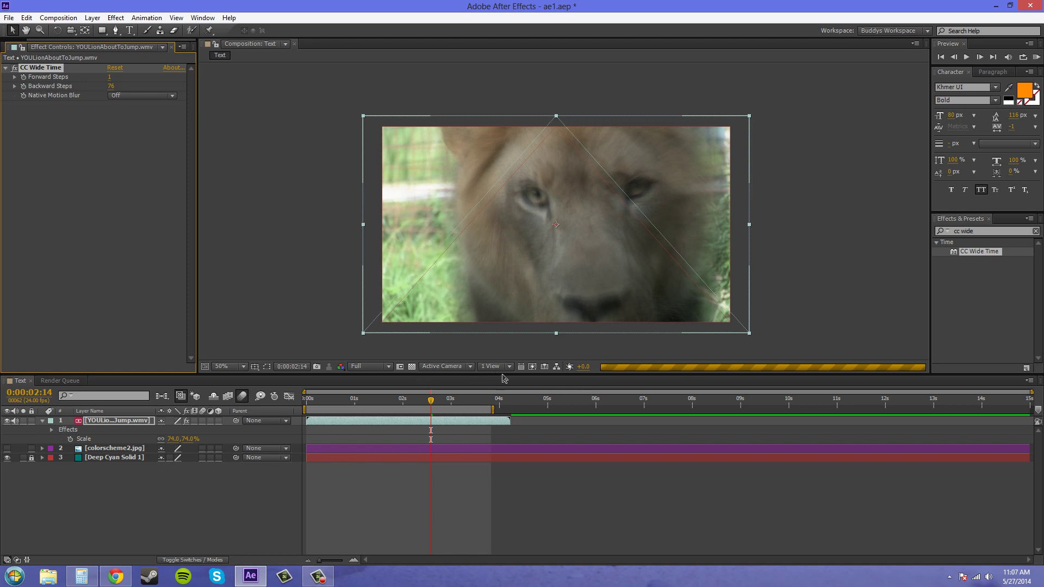
Step: Switch Fast Previews to Fast Draft, then play and scrub through the lion clip
click(533, 369)
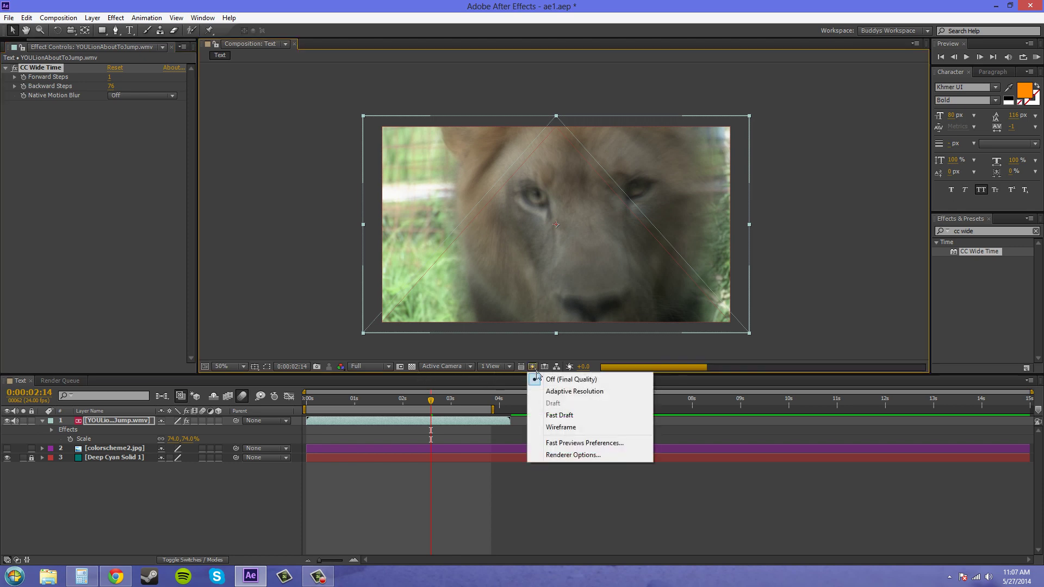
click(558, 416)
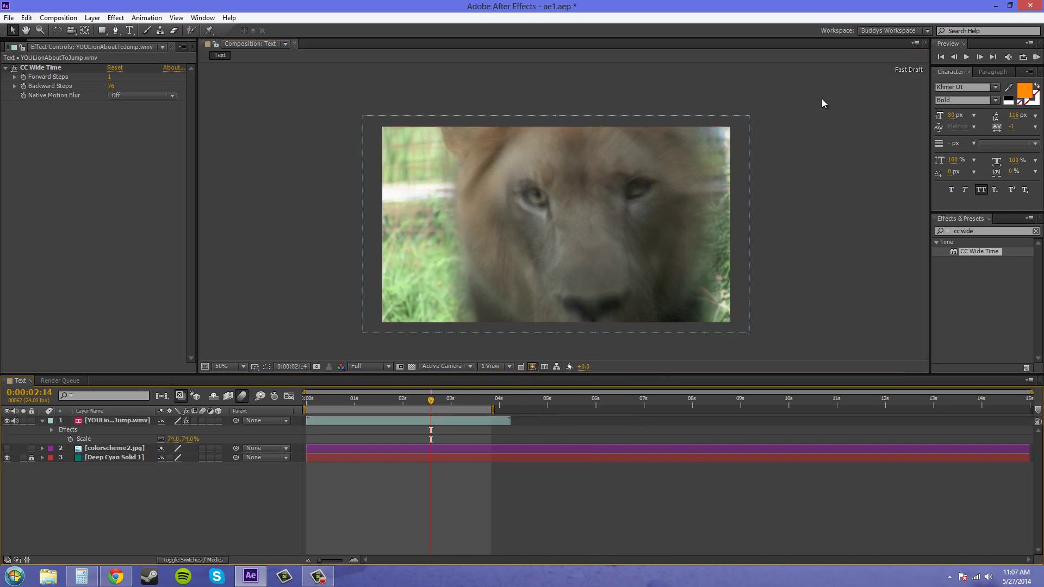
click(396, 402)
click(440, 403)
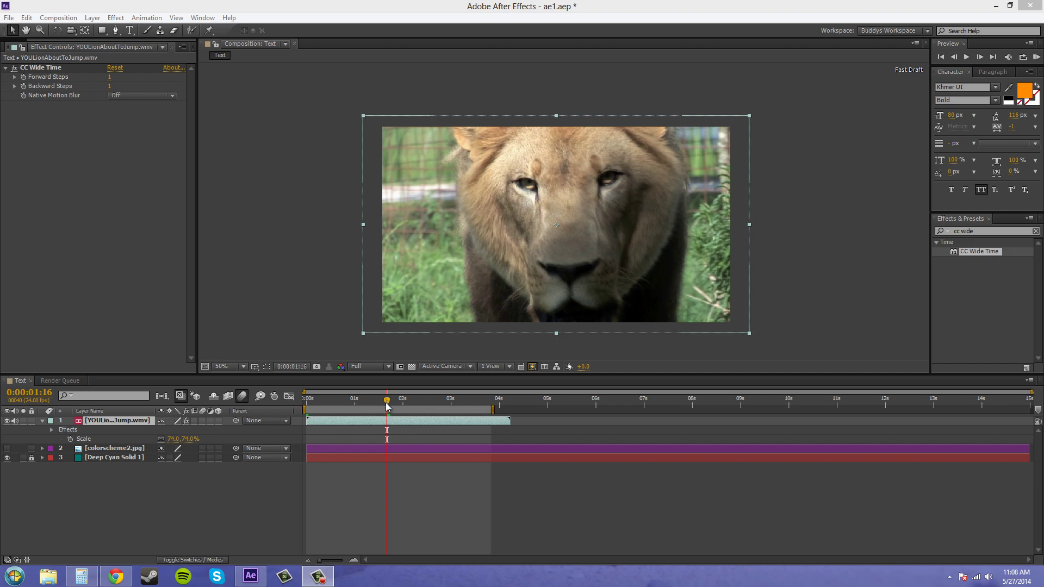
key(space)
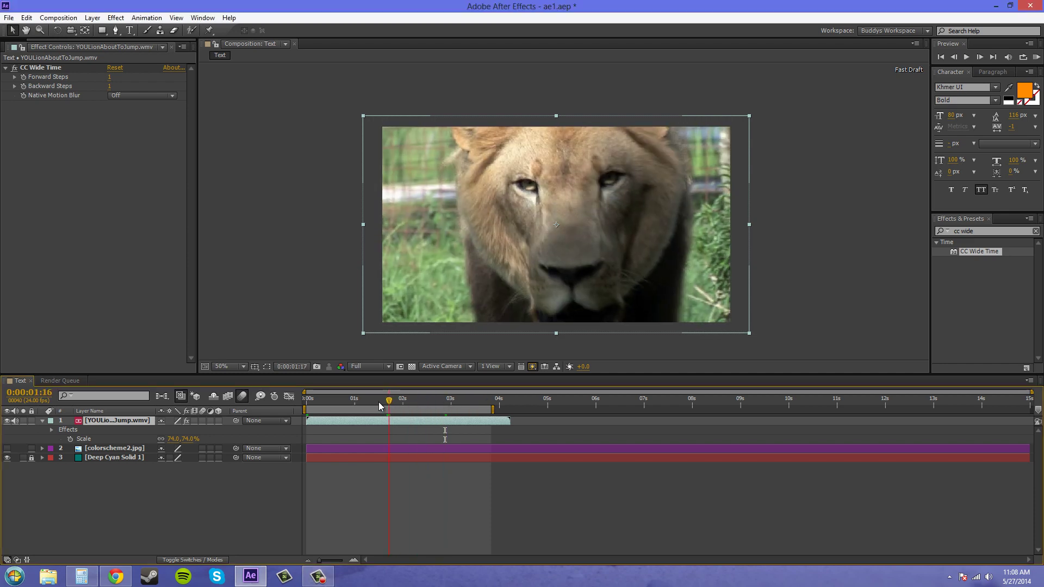
mouse_move(379, 406)
mouse_down()
mouse_move(353, 407)
mouse_move(384, 406)
mouse_move(354, 407)
mouse_move(369, 407)
mouse_up()
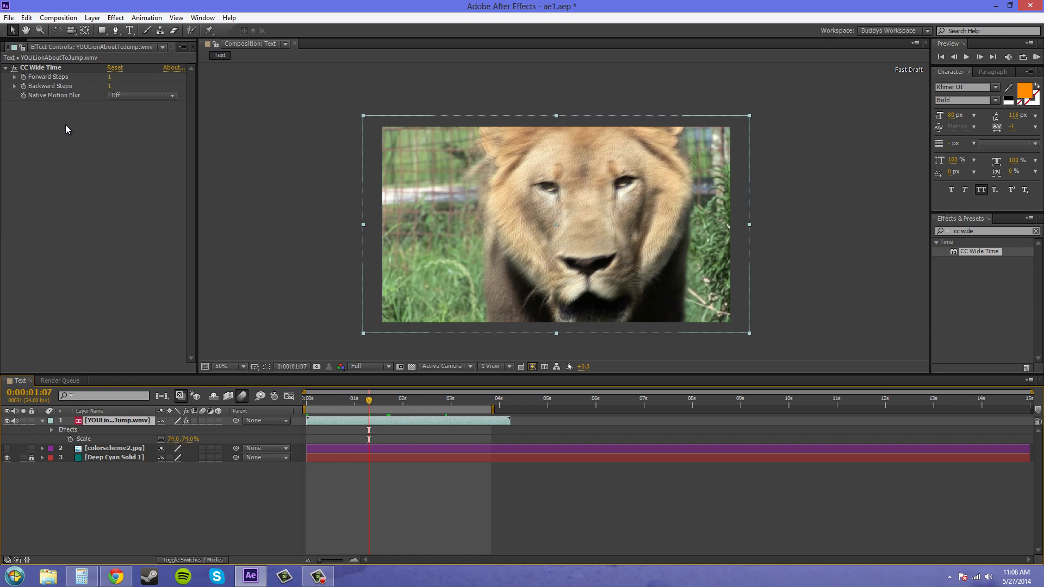
Step: Disable CC Wide Time using its fx switch in Effect Controls
click(16, 72)
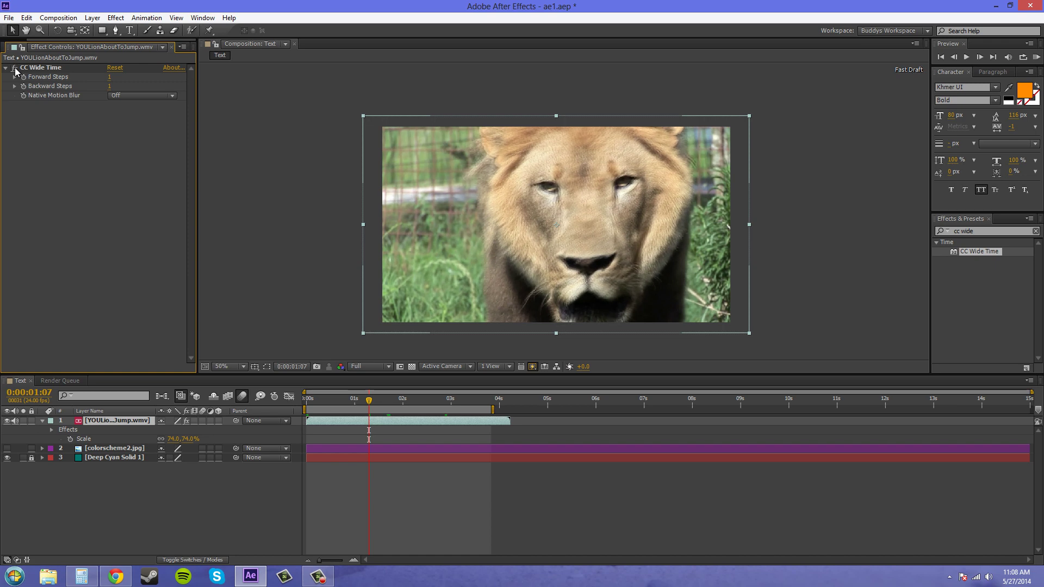
click(15, 68)
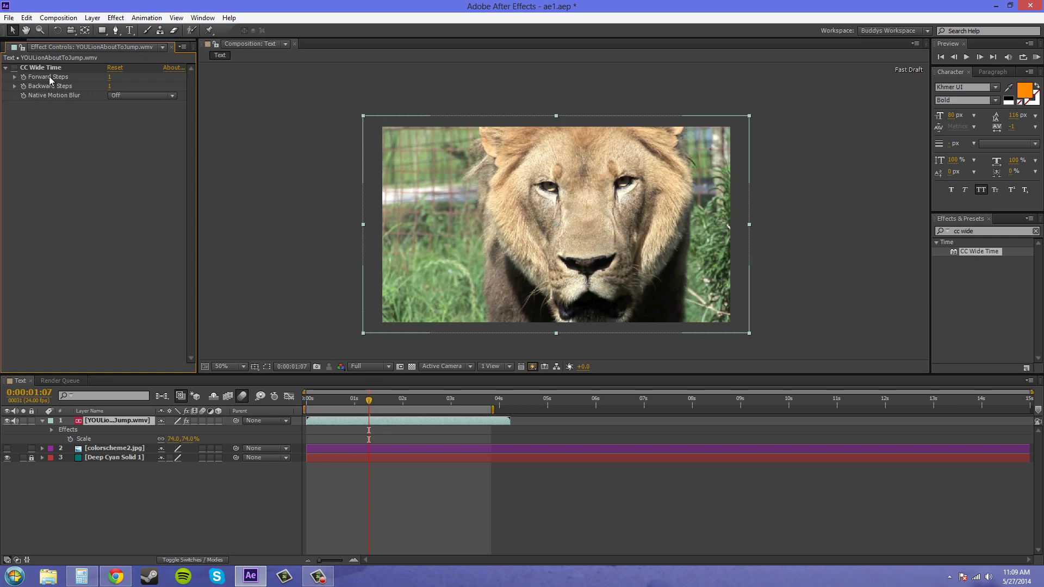
Step: Search Effects & Presets for 'cc force' and drop CC Force Motion Blur onto the lion layer
key(BackSpace)
key(BackSpace)
key(BackSpace)
key(BackSpace)
text(forc)
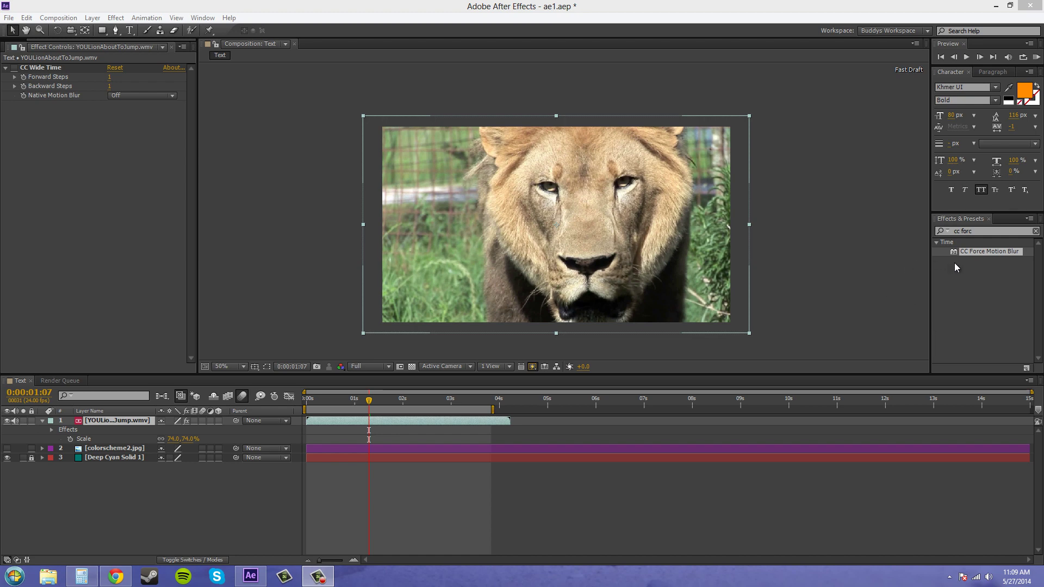
key(Down)
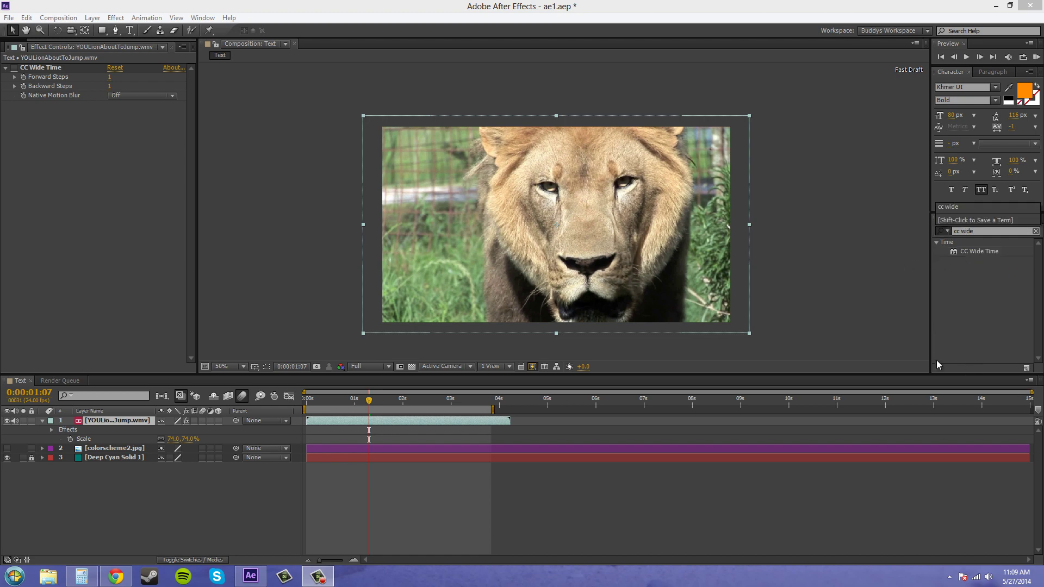
key(Return)
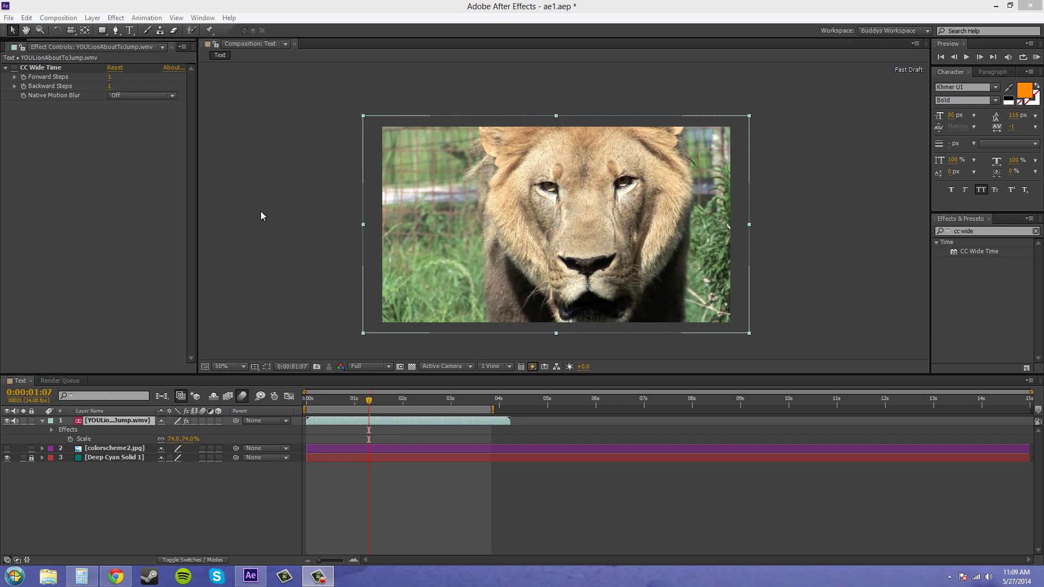
drag(974, 232, 953, 230)
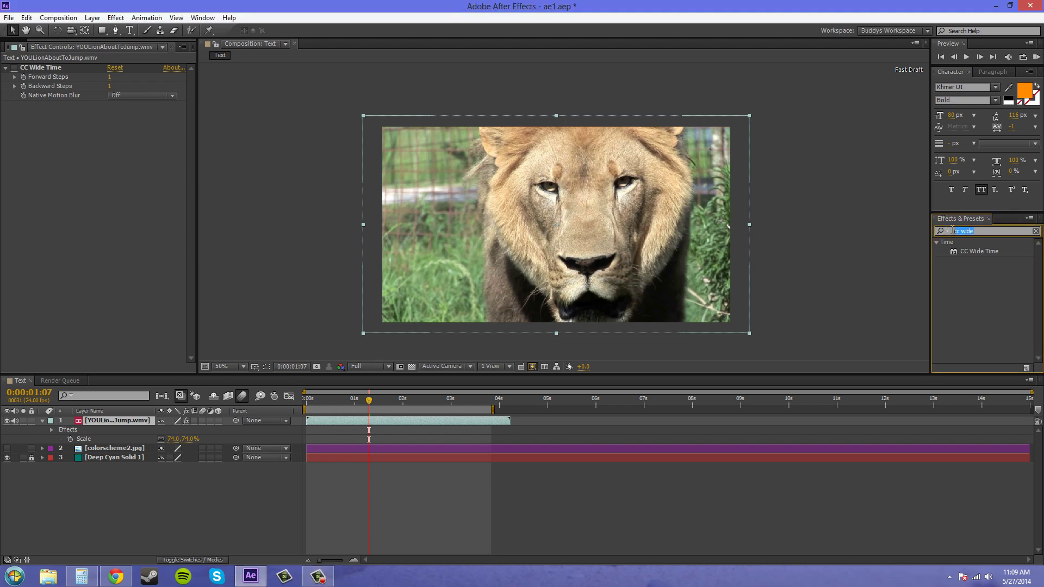
text(force)
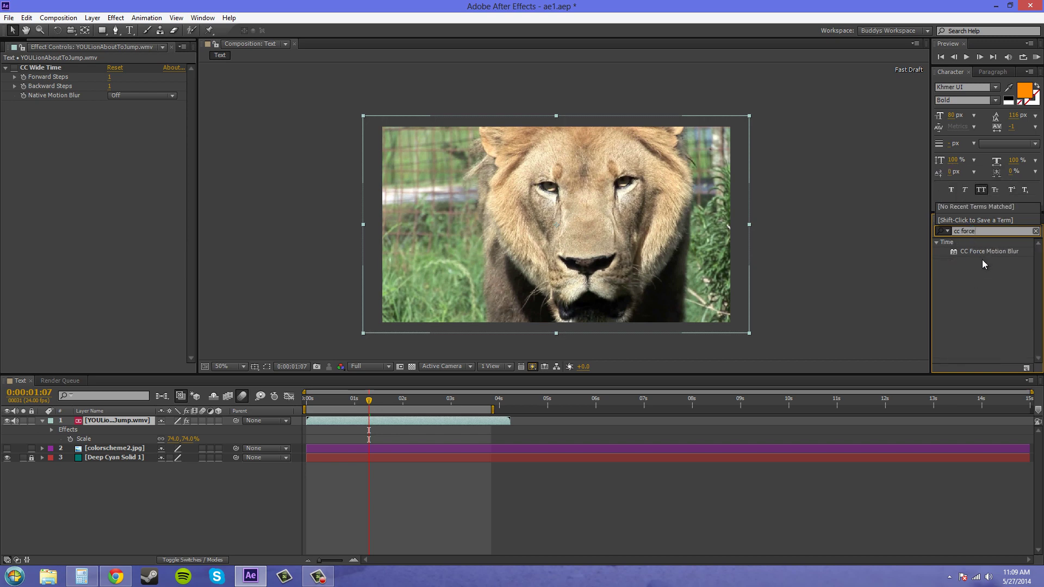
click(982, 260)
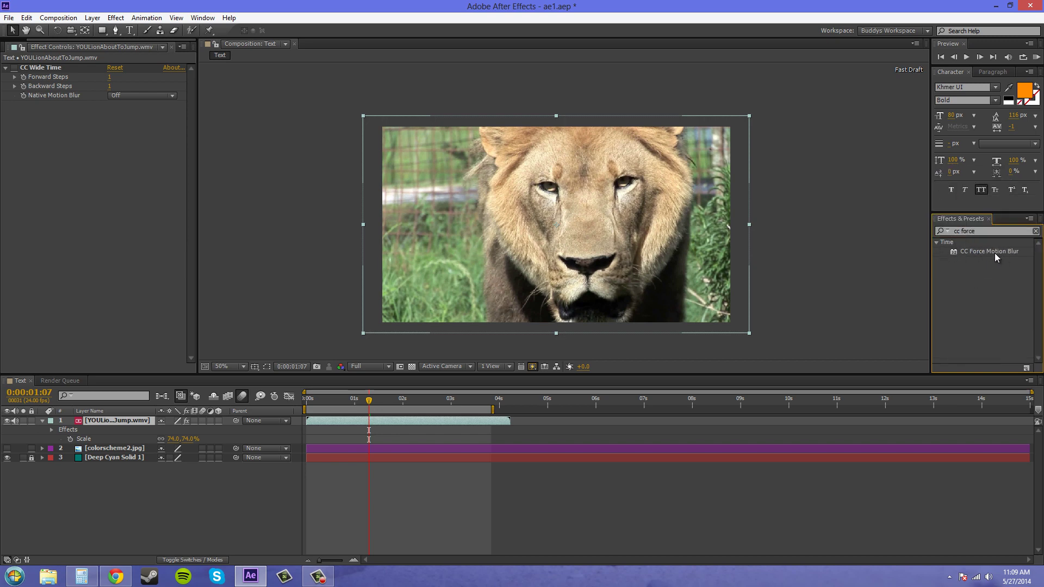
drag(994, 252, 129, 422)
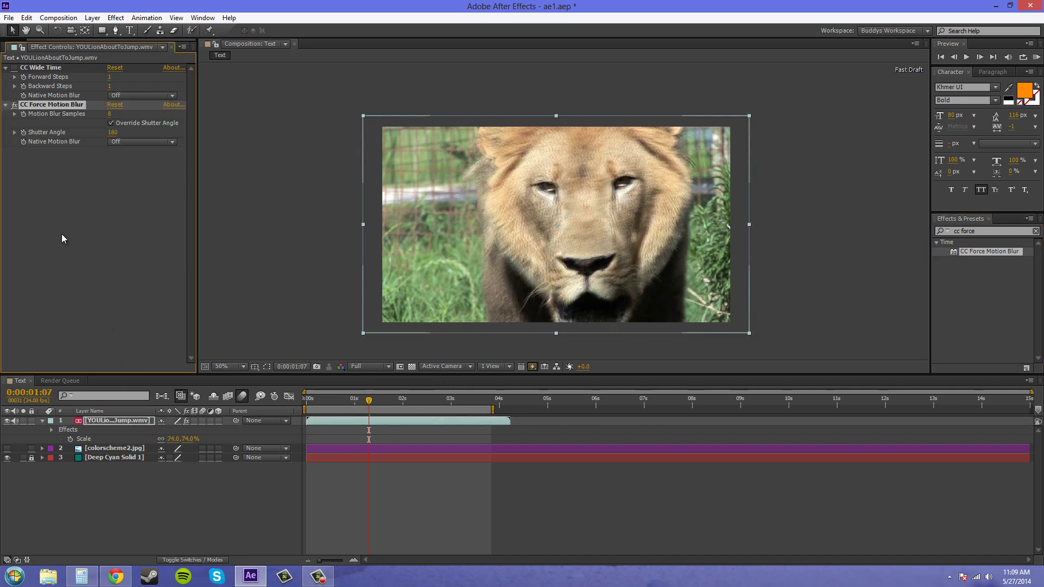
Step: Toggle CC Force Motion Blur to compare, then raise Motion Blur Samples to 24
click(15, 105)
click(15, 105)
click(15, 105)
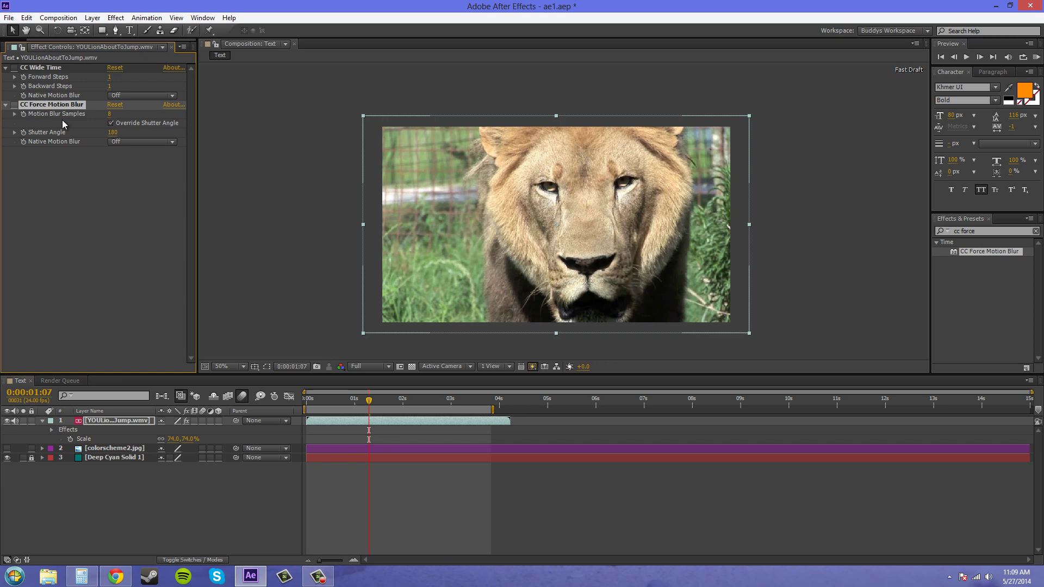
click(15, 105)
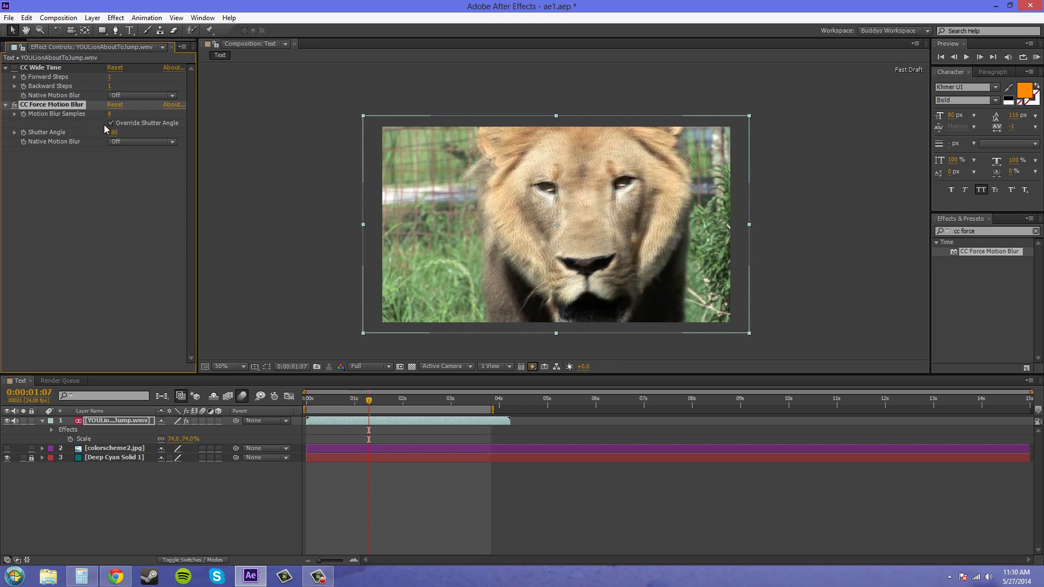
drag(109, 114, 119, 115)
click(132, 167)
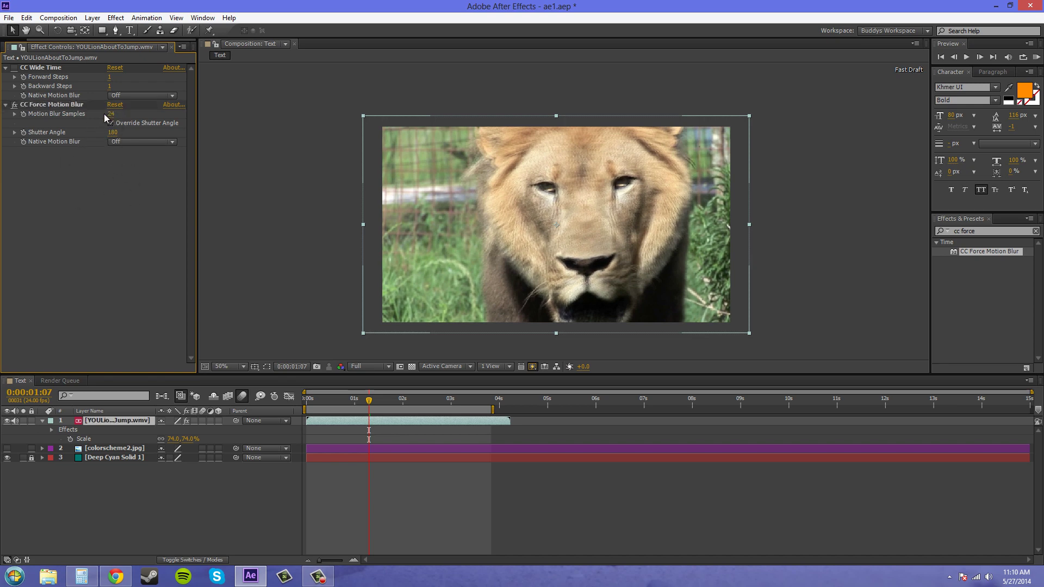
Step: Open Composition Settings to its Advanced motion blur options
click(59, 18)
click(81, 45)
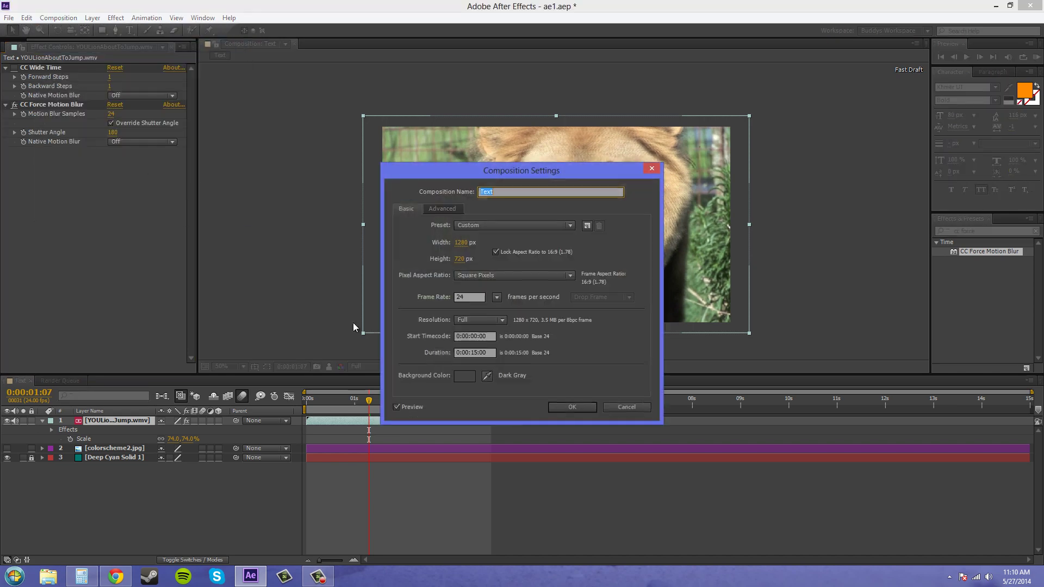
click(442, 208)
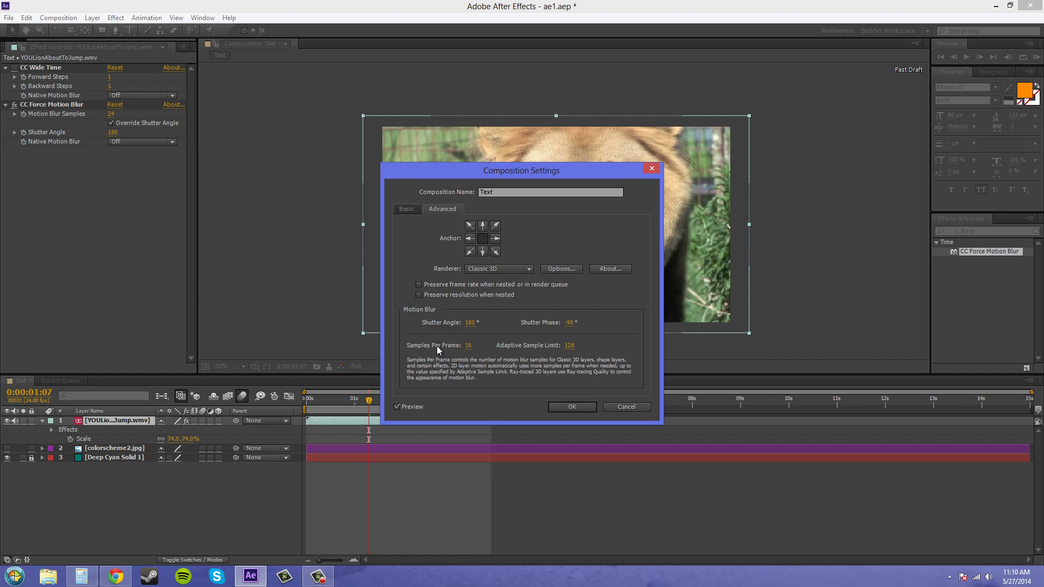
click(626, 407)
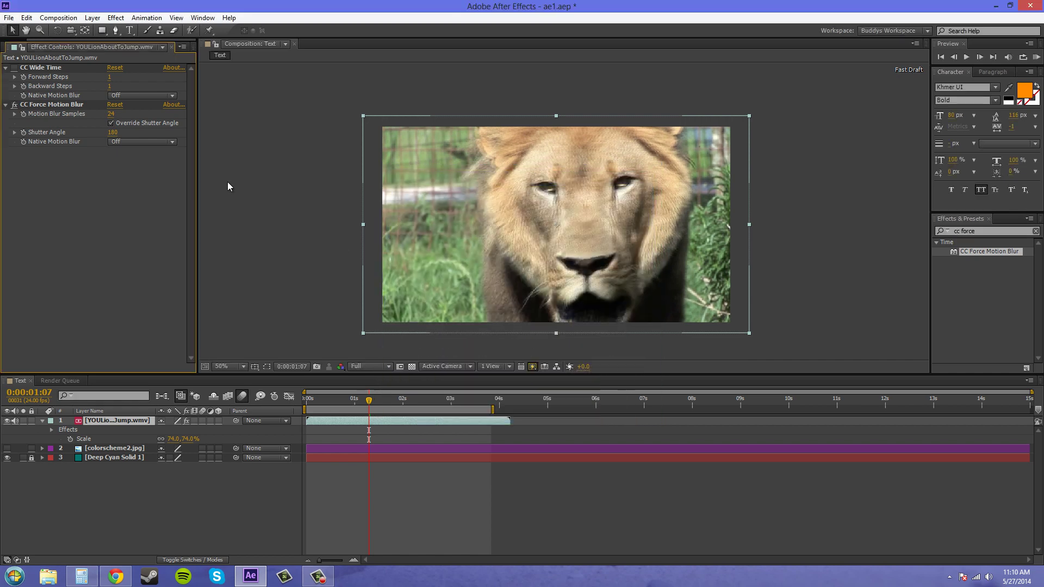
click(111, 133)
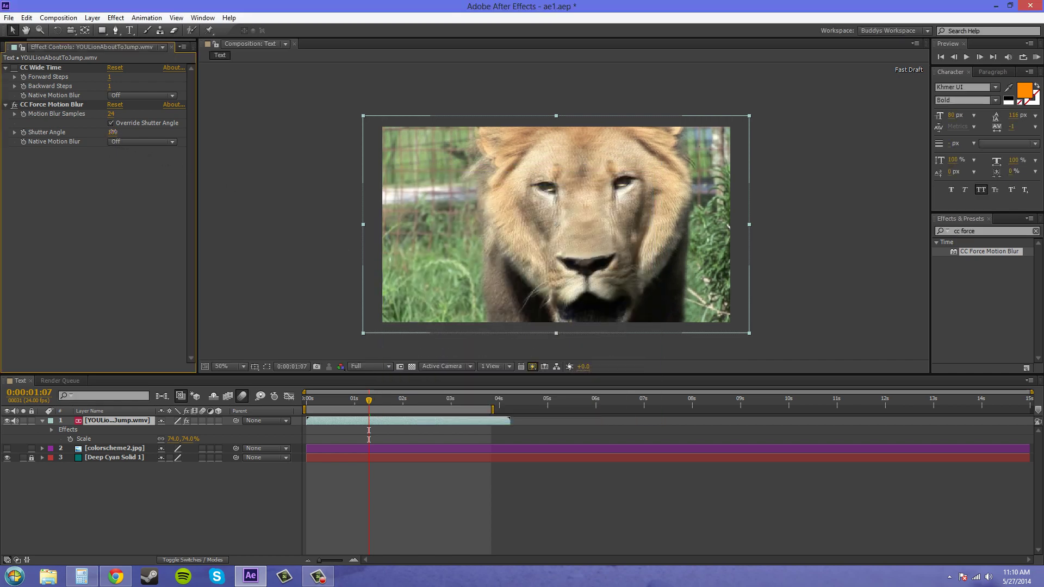
text(360)
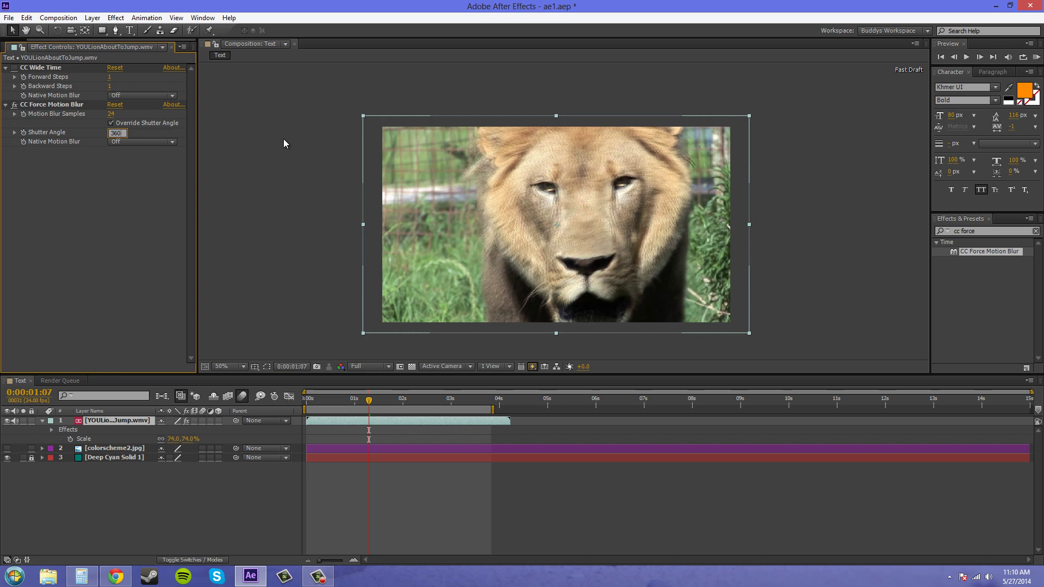
drag(112, 133, 1038, 174)
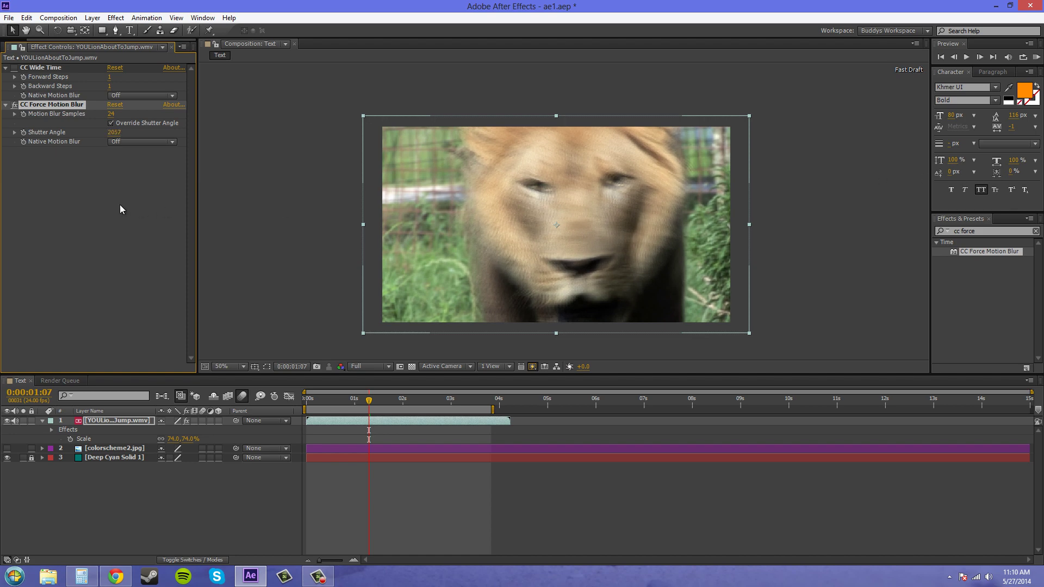
click(114, 132)
text(180)
click(105, 185)
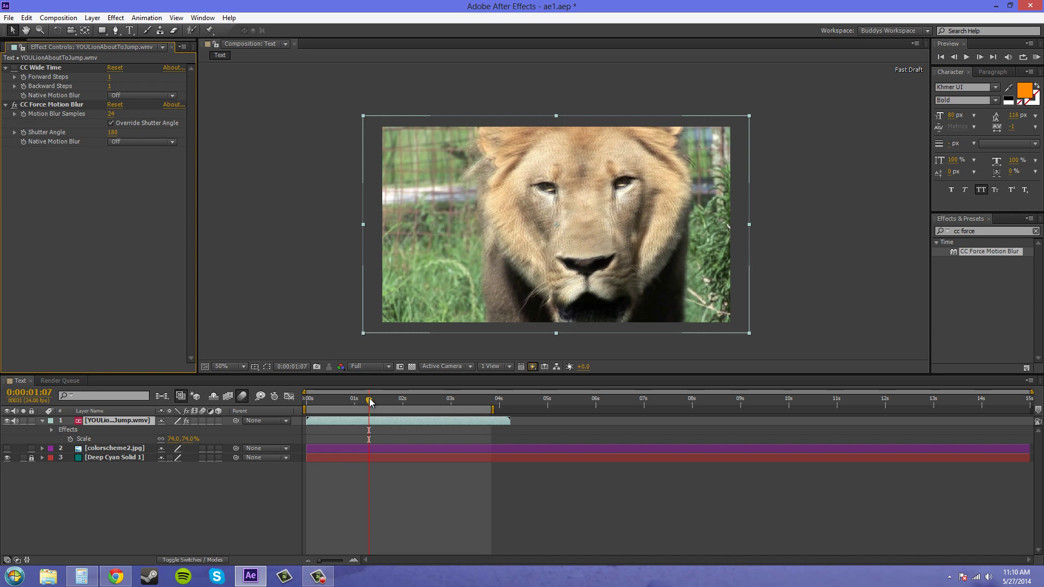
Step: Scrub to 0:00:01:16, toggle CC Force Motion Blur to compare, then deselect the lion layer
drag(370, 402, 435, 405)
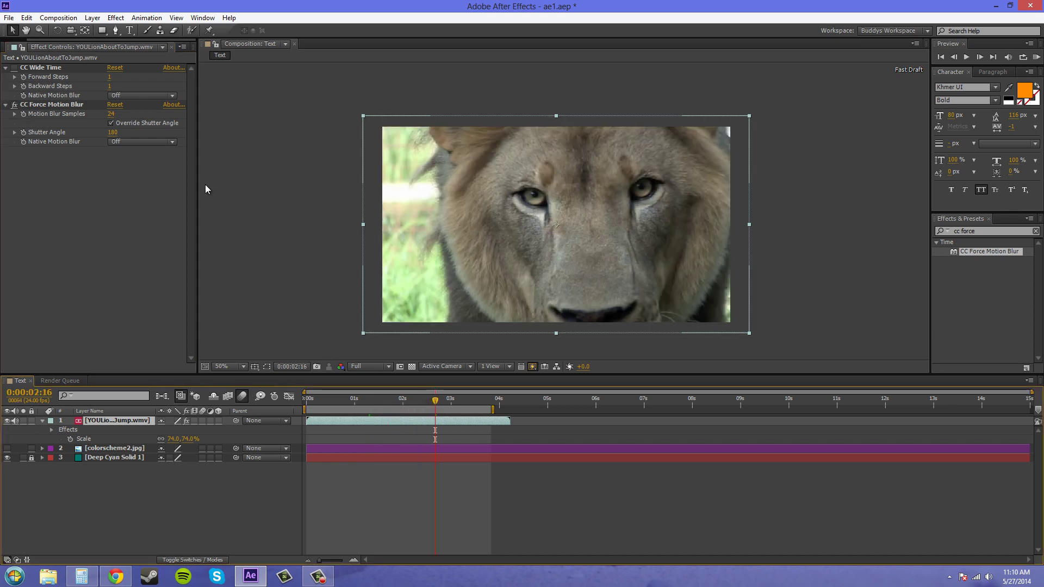
click(14, 107)
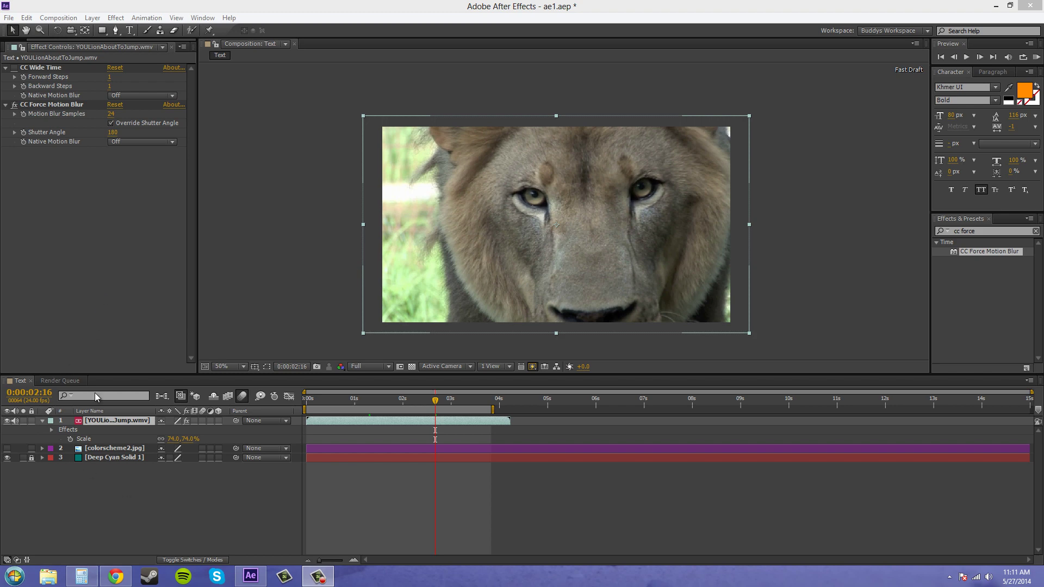
click(54, 213)
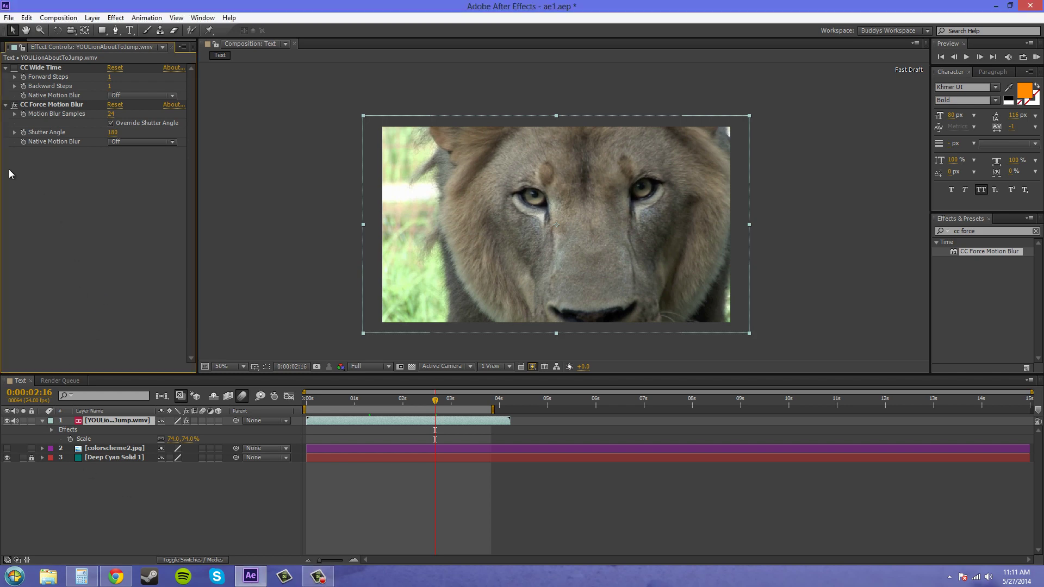
click(91, 472)
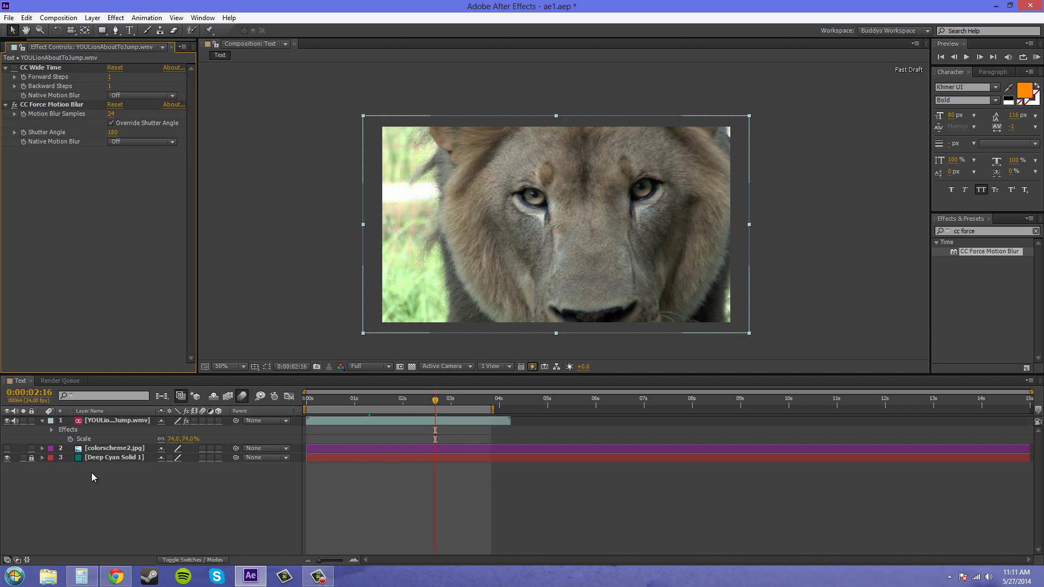
Step: Delete the lion footage layer and add hotdog_cat.jpg from the Images folder as the top layer
click(107, 424)
key(Delete)
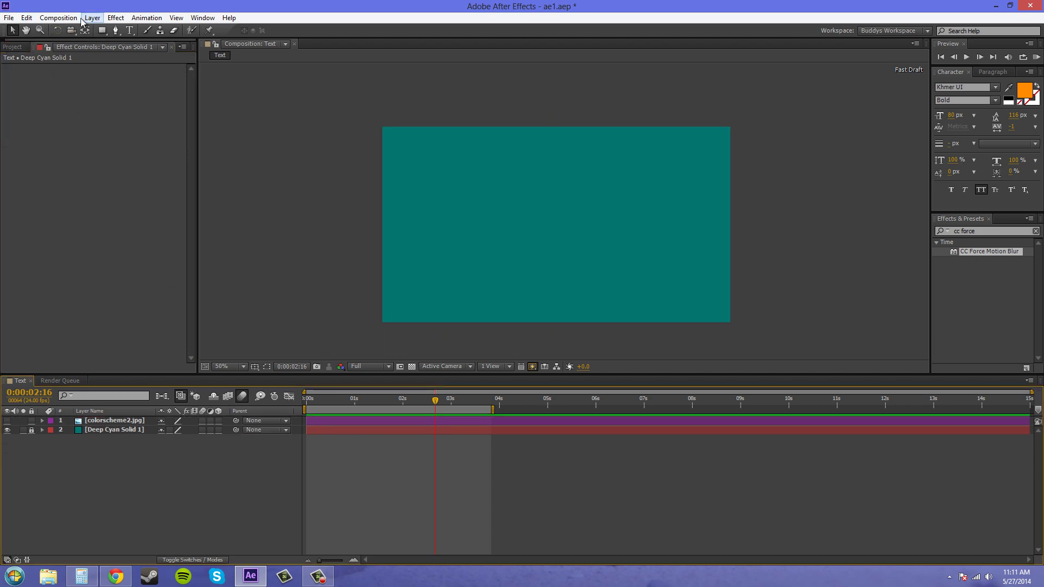
click(13, 47)
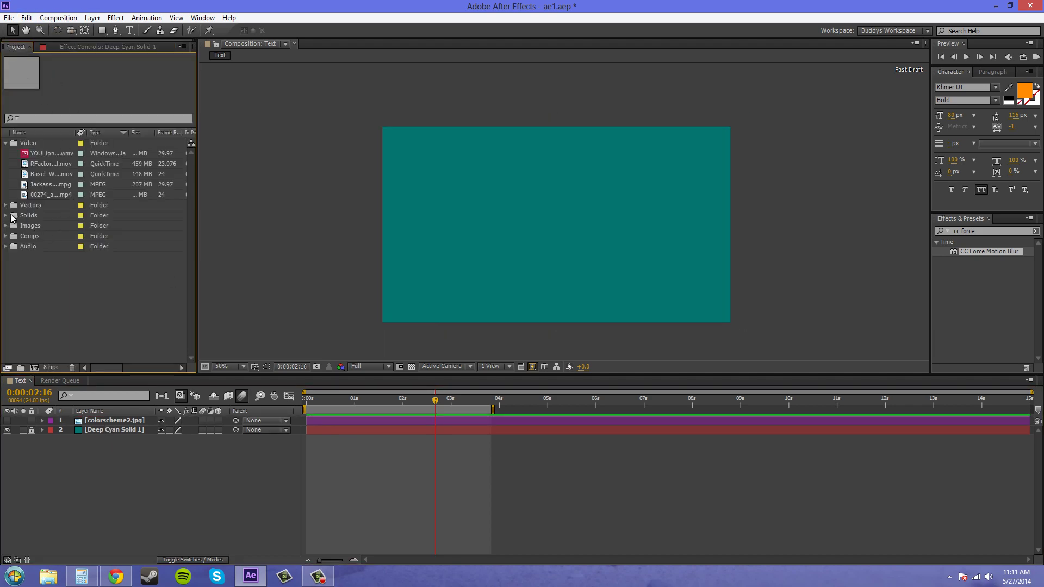
click(6, 227)
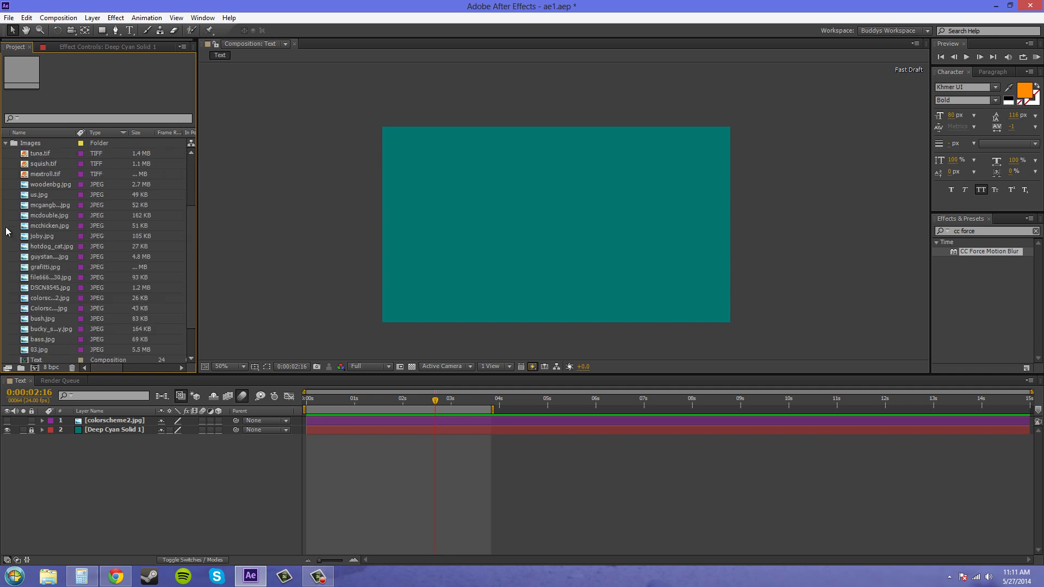
click(44, 277)
click(46, 267)
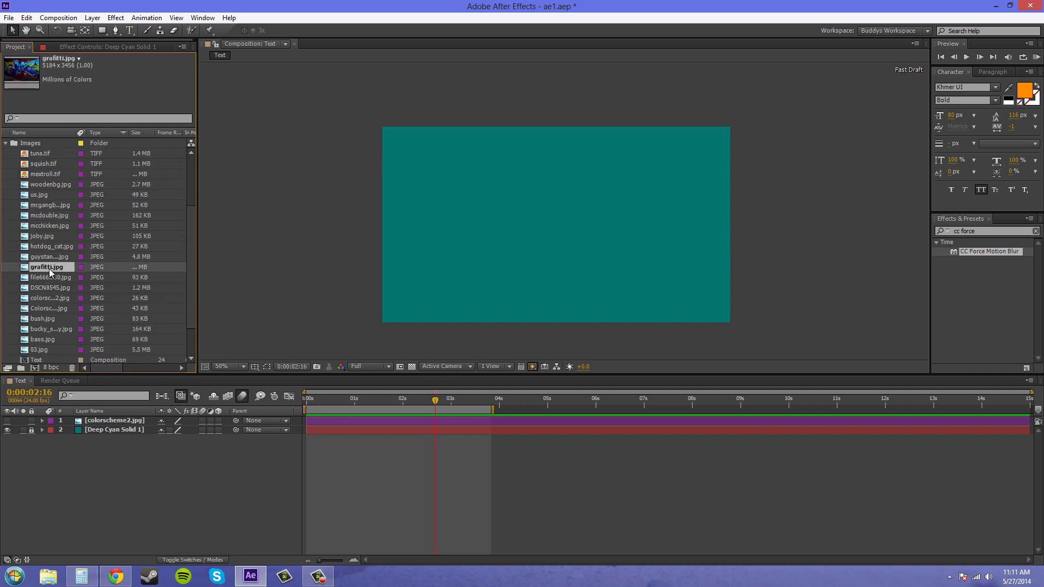
click(43, 247)
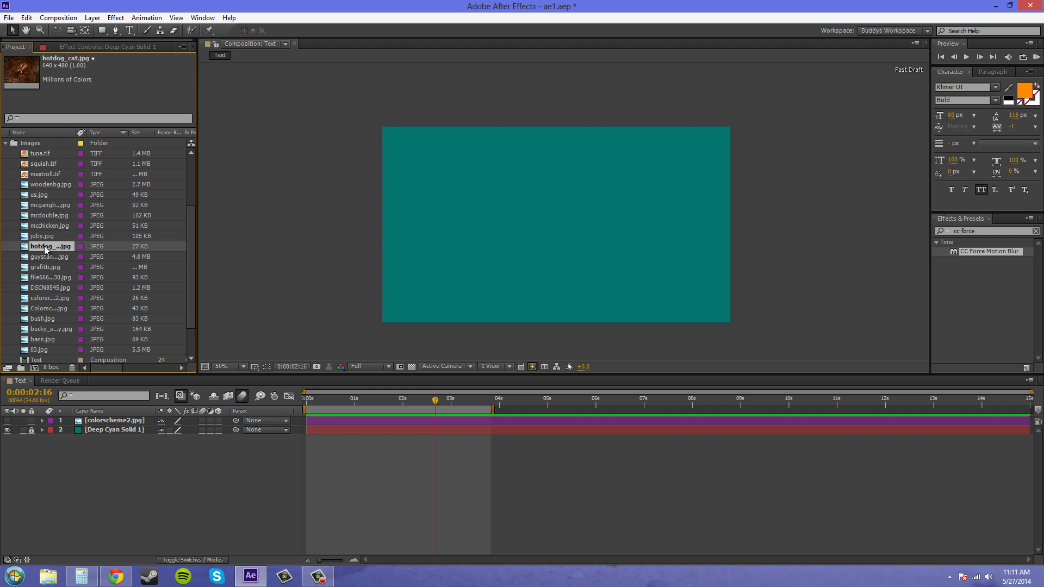
click(43, 237)
drag(46, 246, 81, 416)
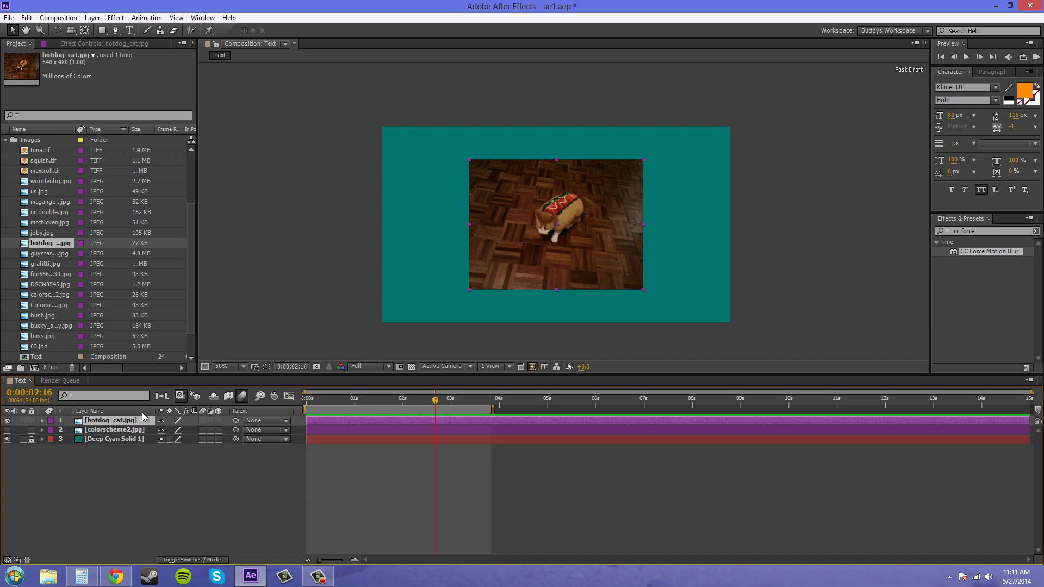
Step: Draw a circular ellipse mask around the cat, nudge it into place, and hide the mask outline
click(103, 31)
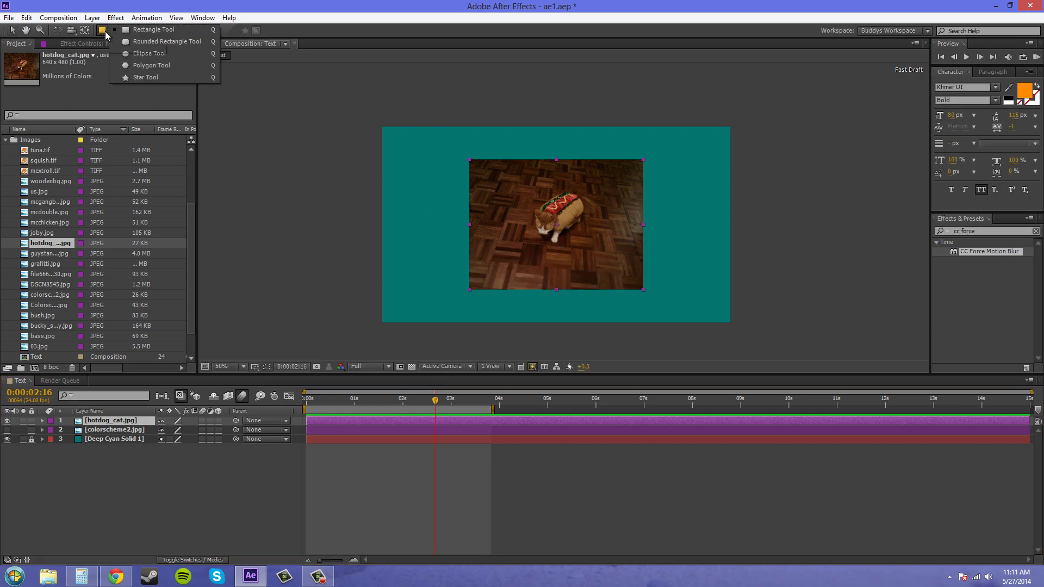
click(136, 54)
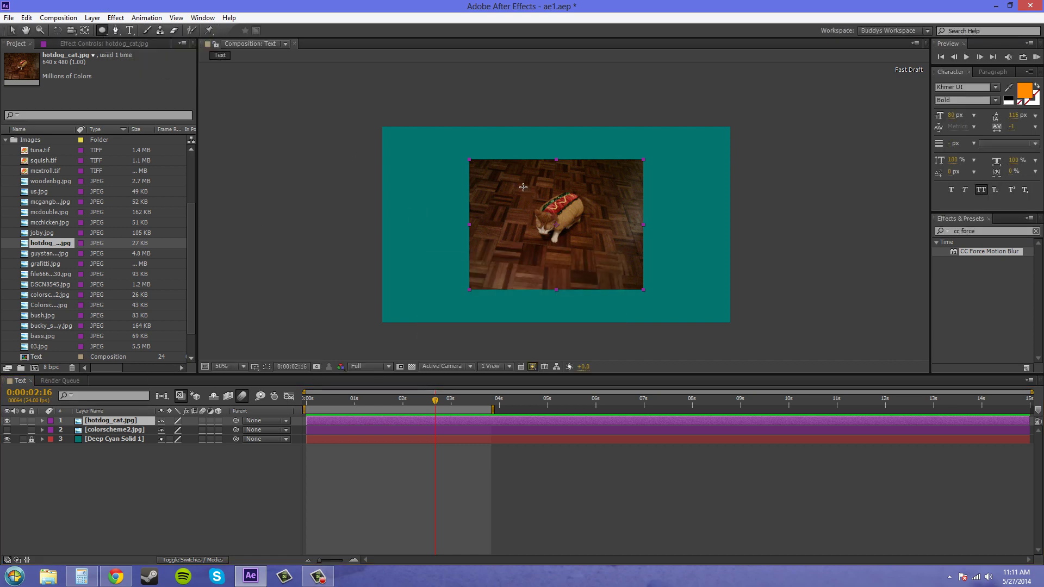
drag(523, 186, 597, 245)
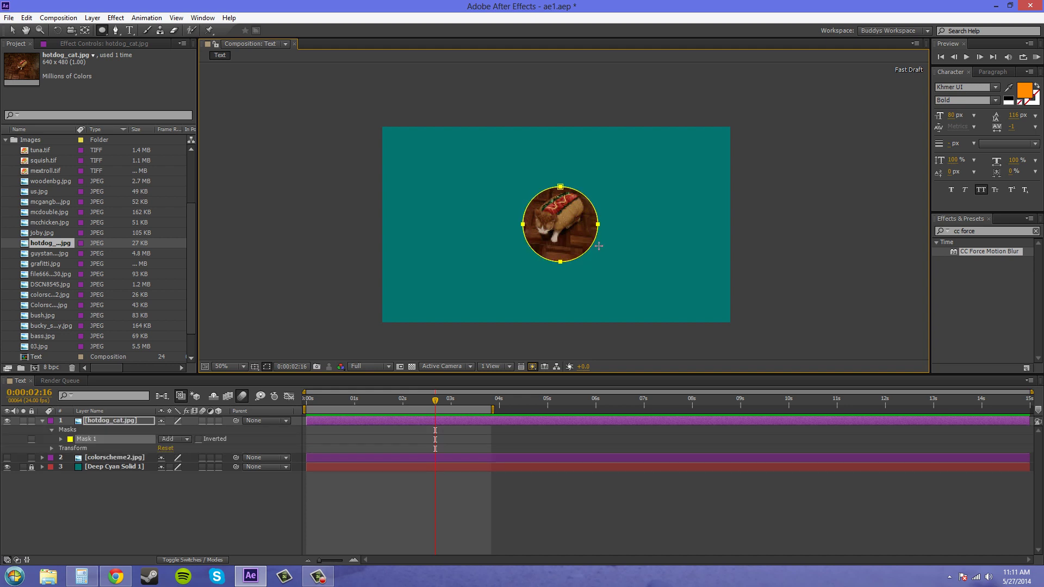
click(12, 30)
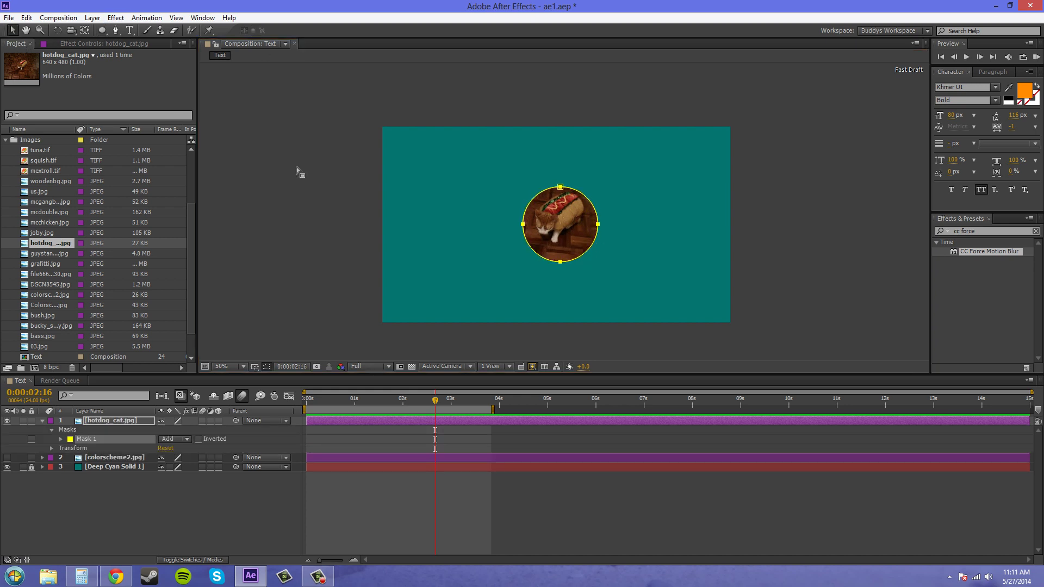
drag(561, 187, 560, 183)
click(601, 193)
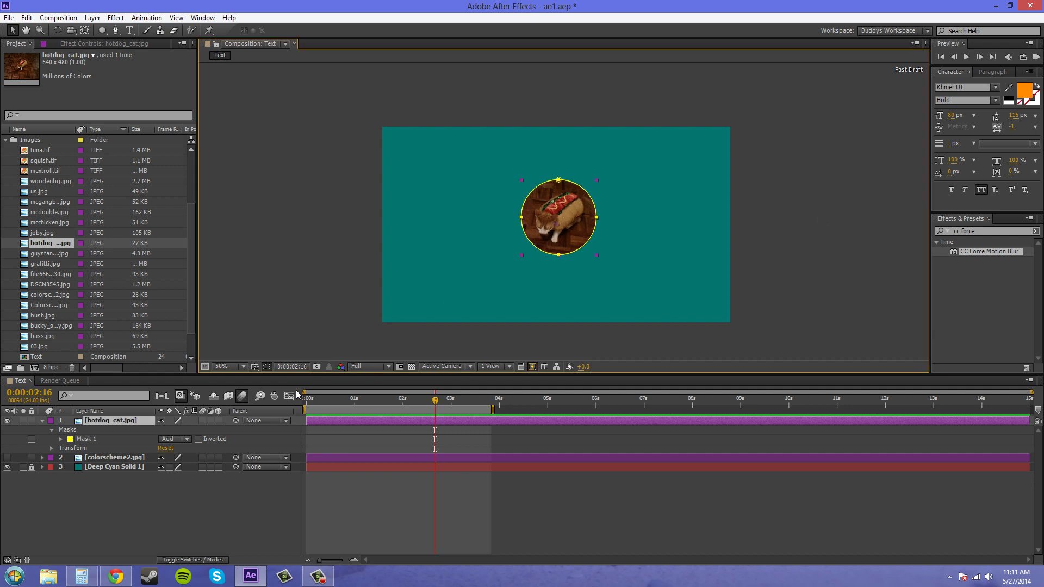
click(266, 366)
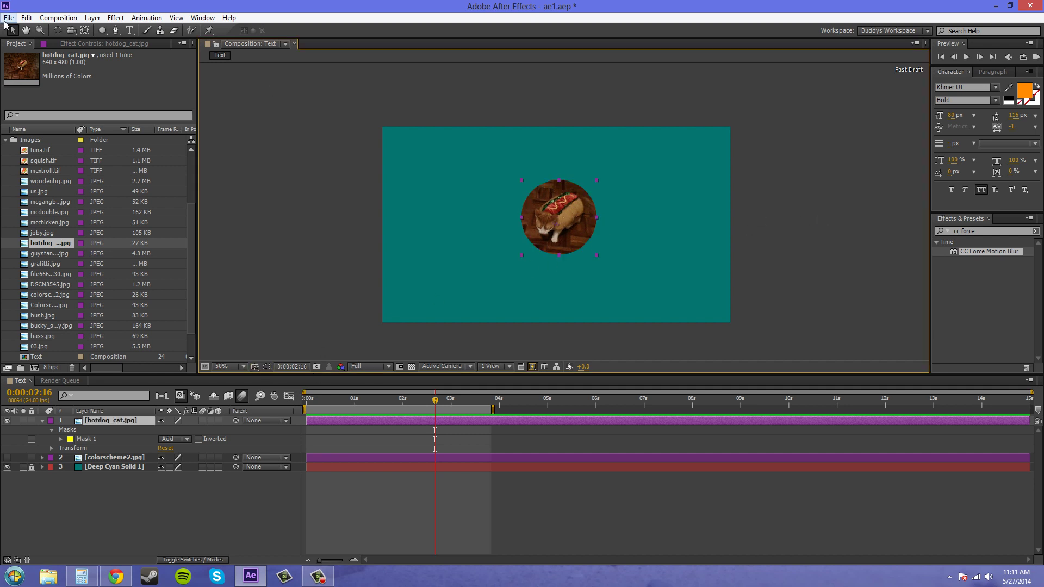
Step: Keyframe the cat's Position from -282,360 at 0 s to 1464,360 at 0:00:00:16
drag(565, 241, 337, 240)
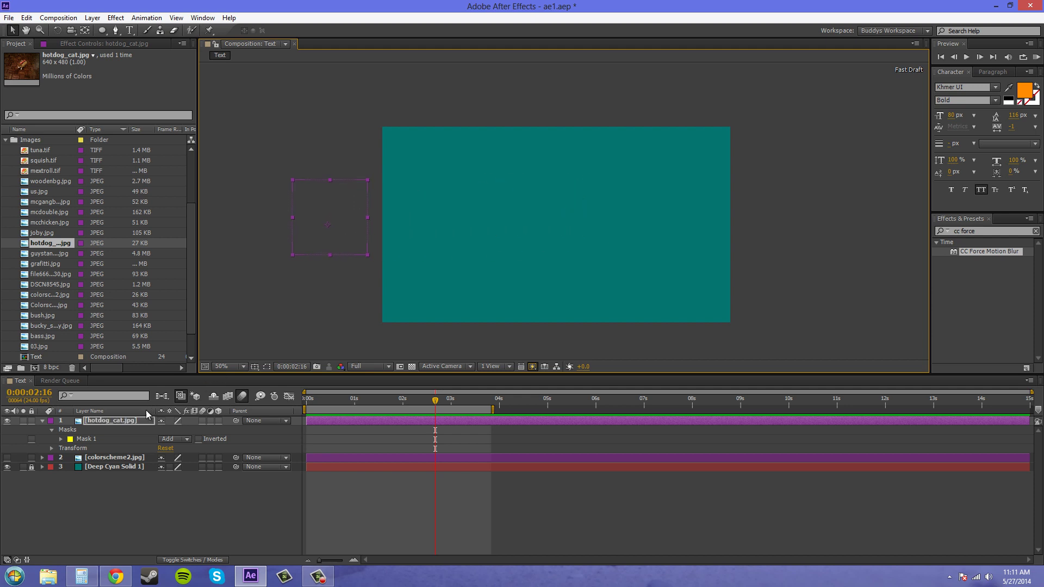
key(p)
click(70, 430)
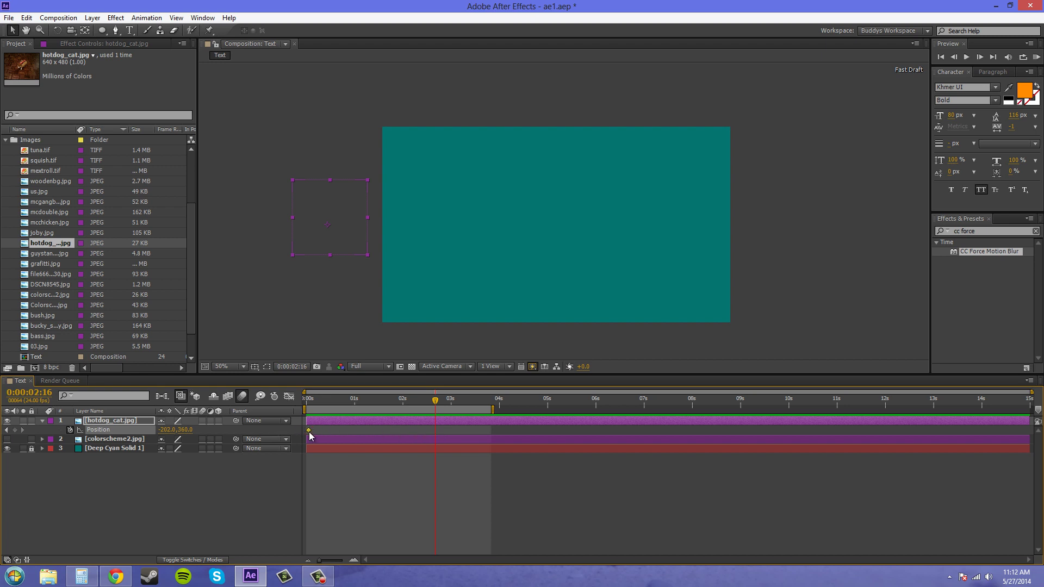
drag(308, 432, 306, 432)
drag(432, 403, 338, 403)
drag(350, 244, 803, 244)
drag(339, 403, 322, 403)
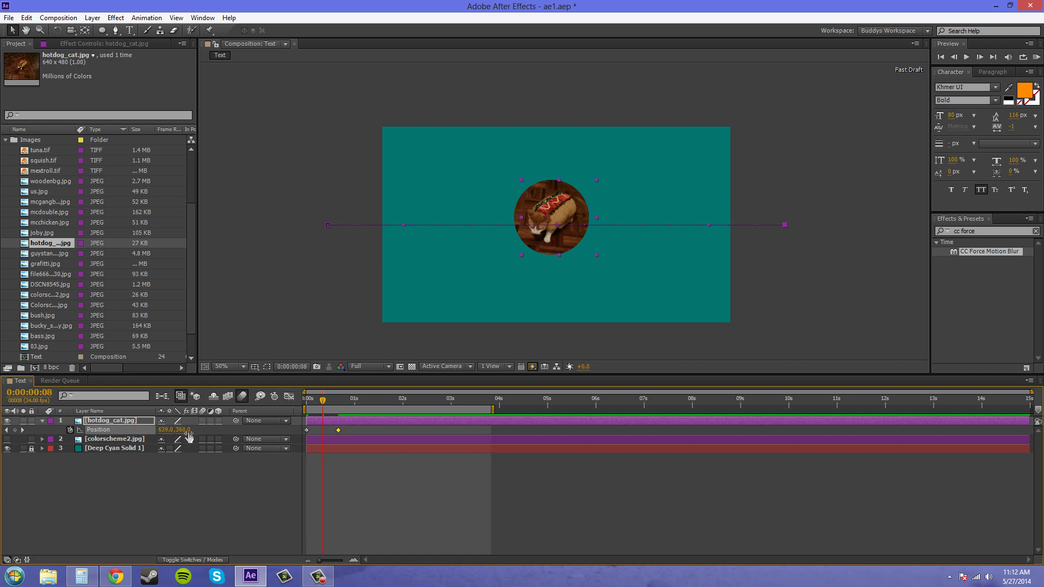
Step: Leave the cat layer's Motion Blur switch off, deselect the layer, and collapse its Position property
click(203, 421)
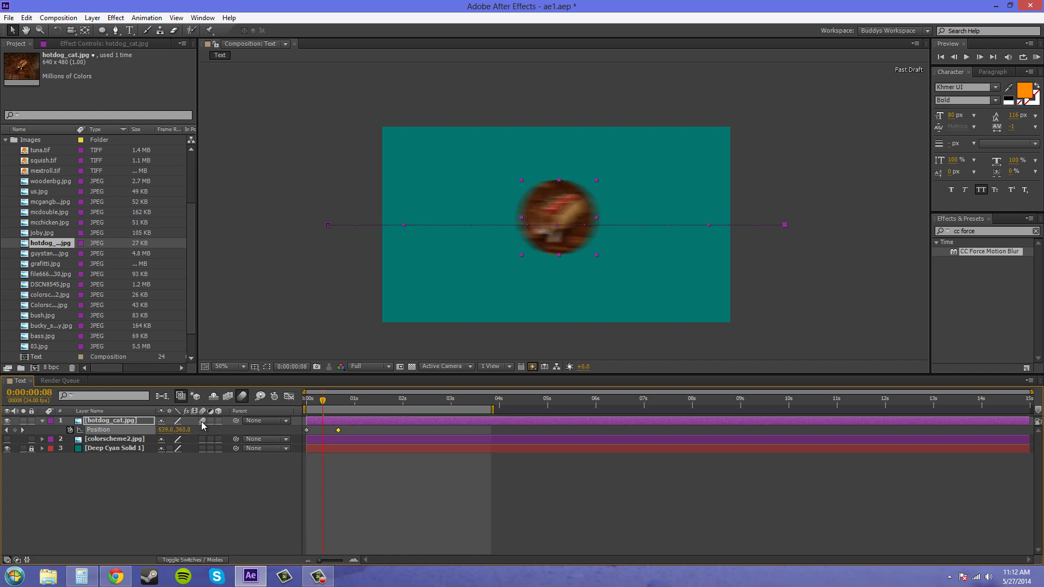
click(202, 422)
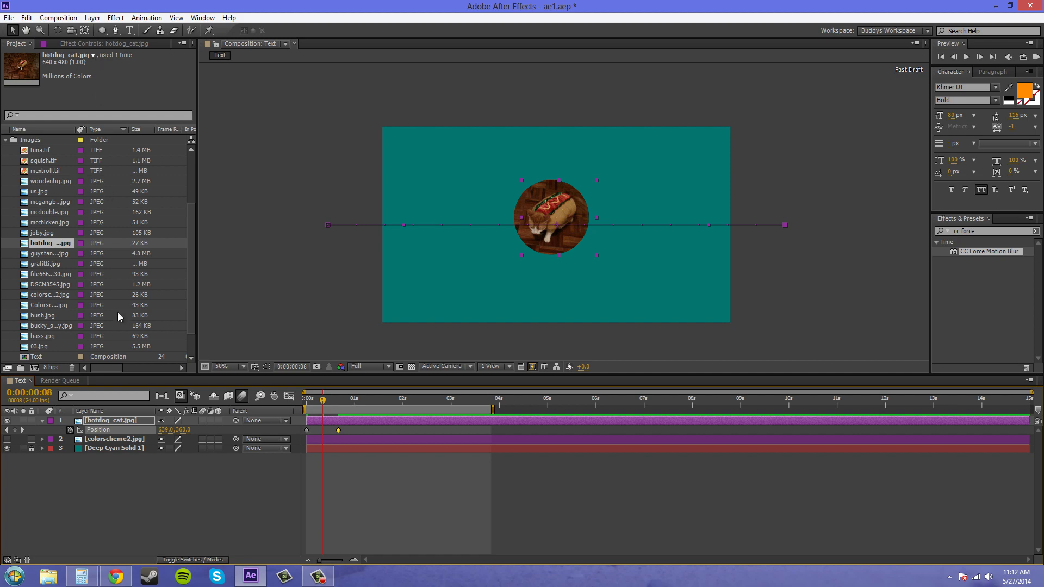
click(108, 487)
click(41, 422)
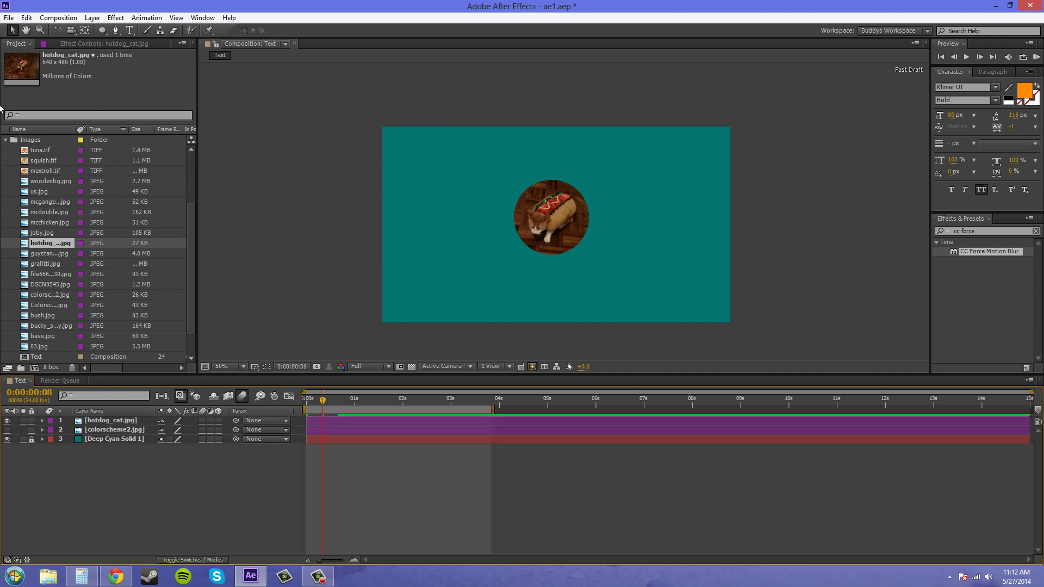
Step: Apply CC Force Motion Blur to the hotdog cat layer and turn on its Motion Blur switch
click(70, 44)
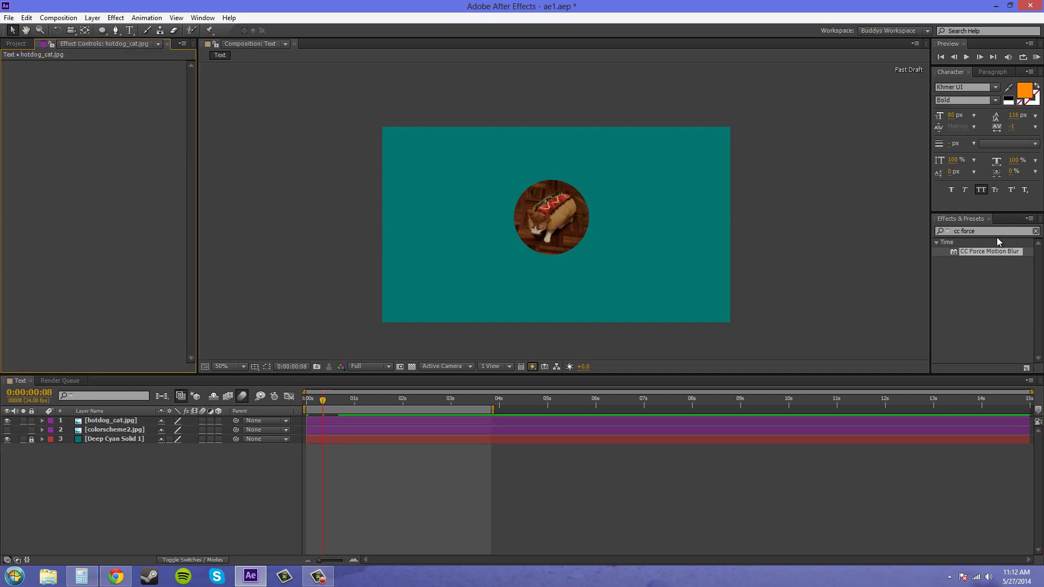
drag(989, 252, 54, 88)
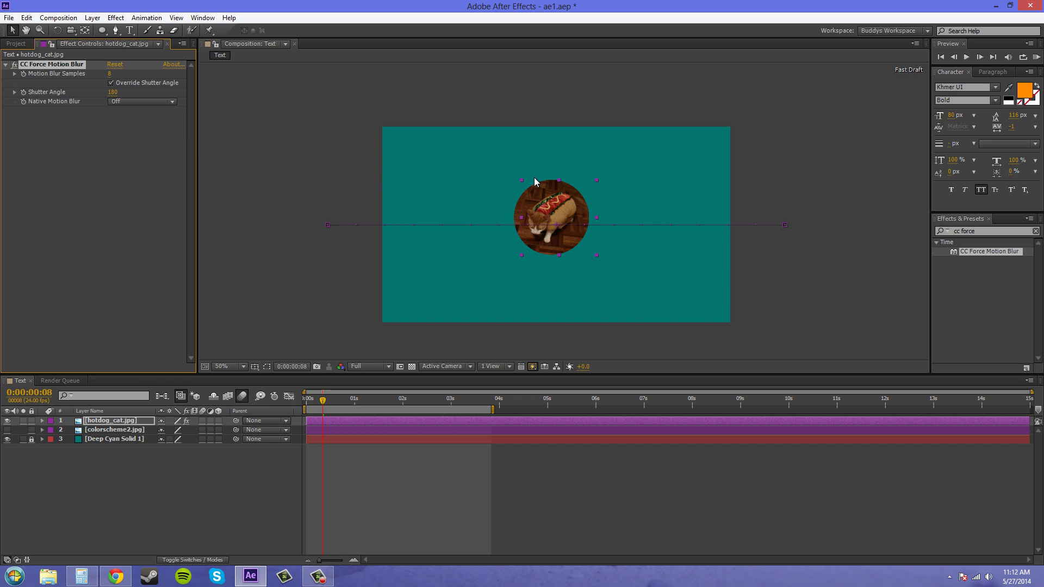
click(243, 396)
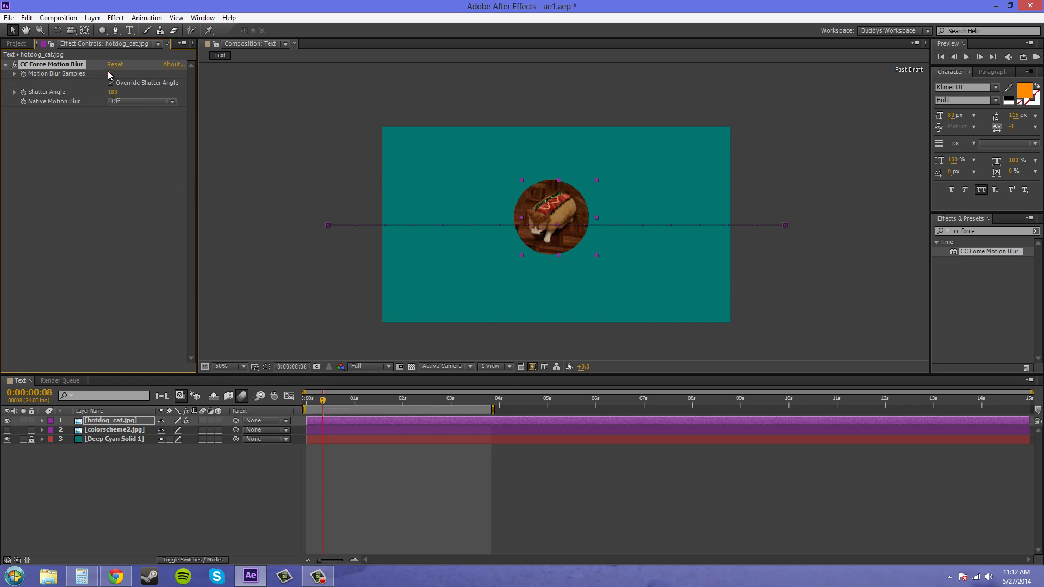
Step: Set the effect's Shutter Angle to 180, then reselect the hotdog_cat.jpg layer to show the effect
drag(113, 92, 682, 96)
click(117, 92)
text(080)
click(136, 210)
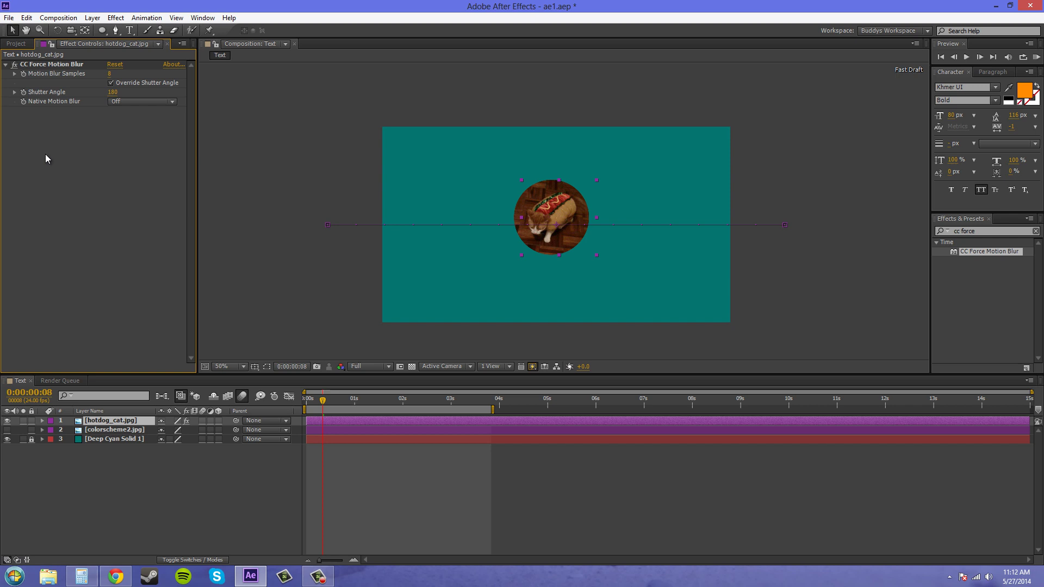
click(135, 477)
click(115, 421)
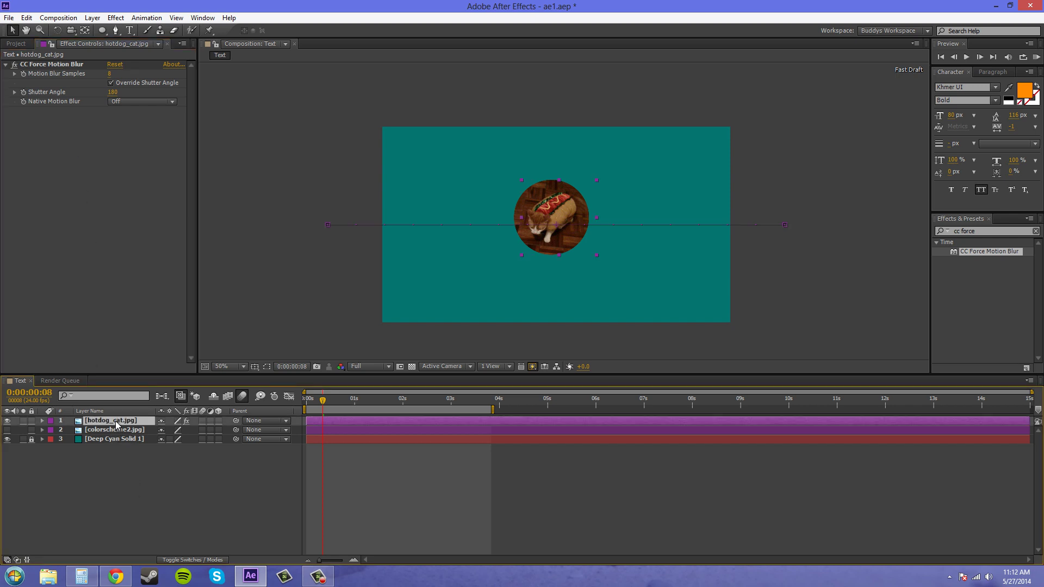
Step: Pre-compose the cat layer into hotdog_cat.jpg Comp 1 with all attributes moved, and apply CC Force Motion Blur to it
click(92, 17)
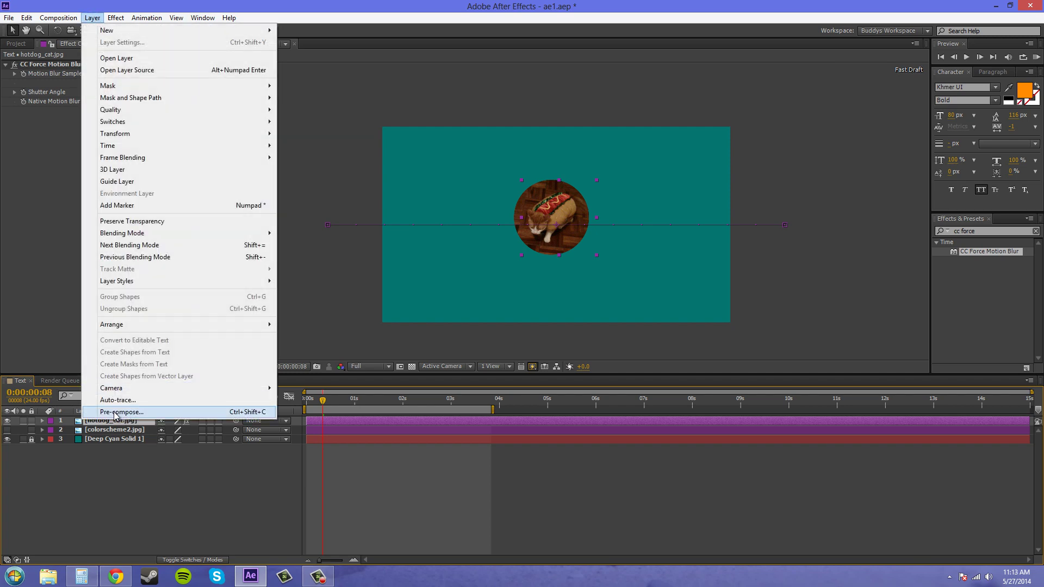
click(149, 417)
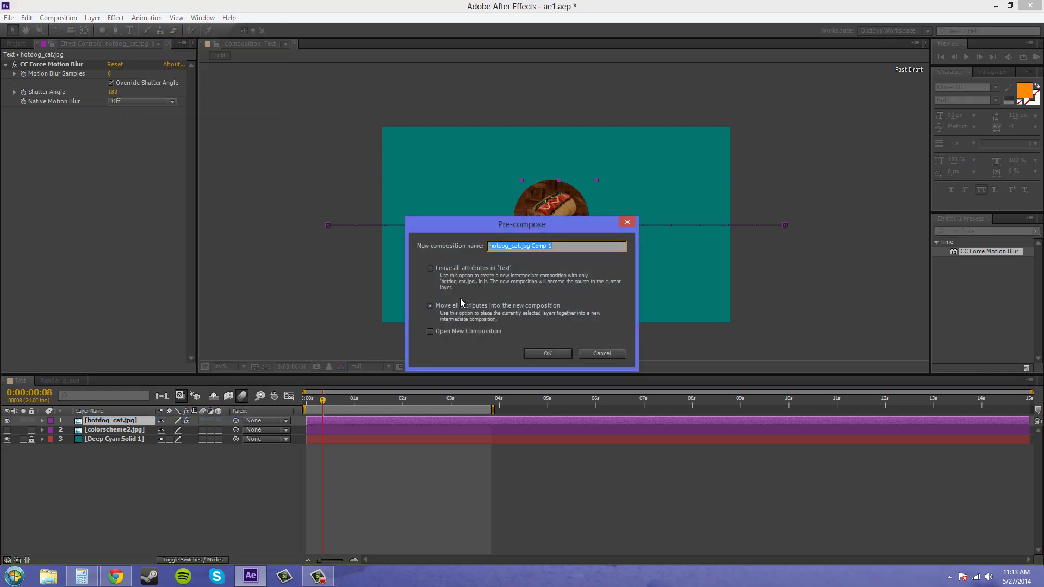
click(546, 354)
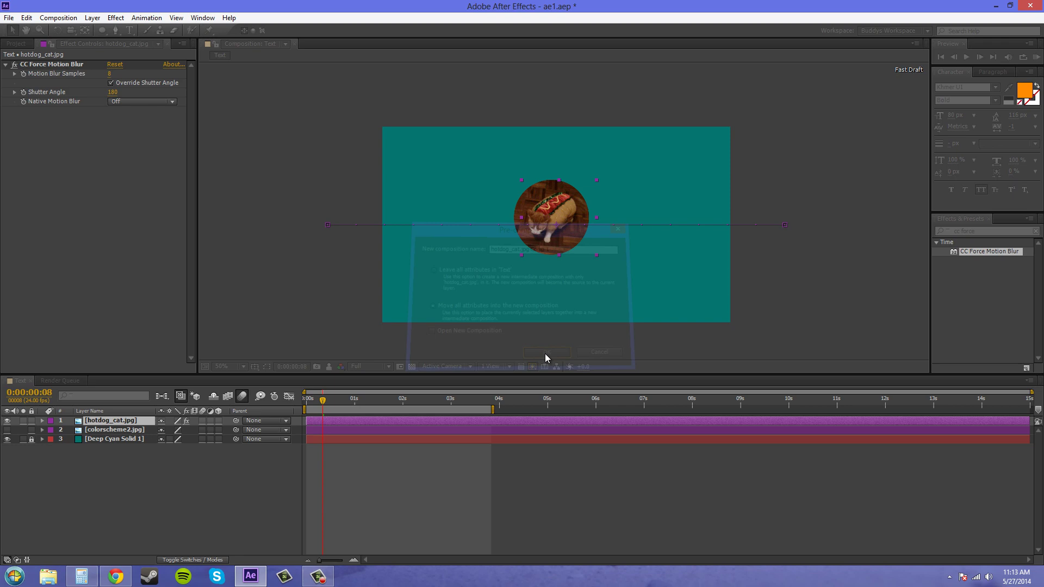
drag(962, 253, 68, 109)
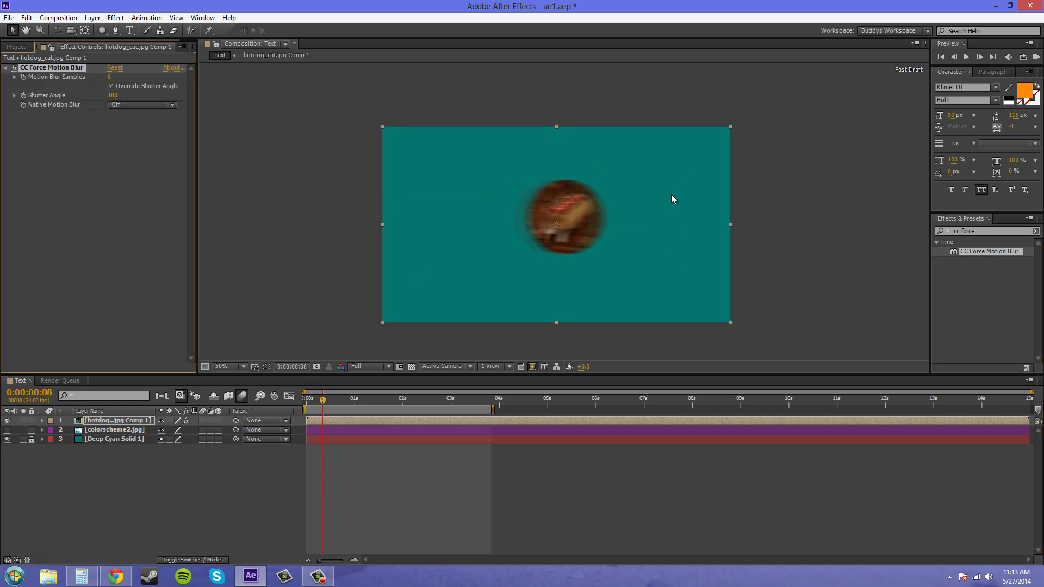
mouse_move(322, 401)
mouse_down()
mouse_move(341, 401)
mouse_move(308, 401)
mouse_move(345, 407)
mouse_move(314, 407)
mouse_up()
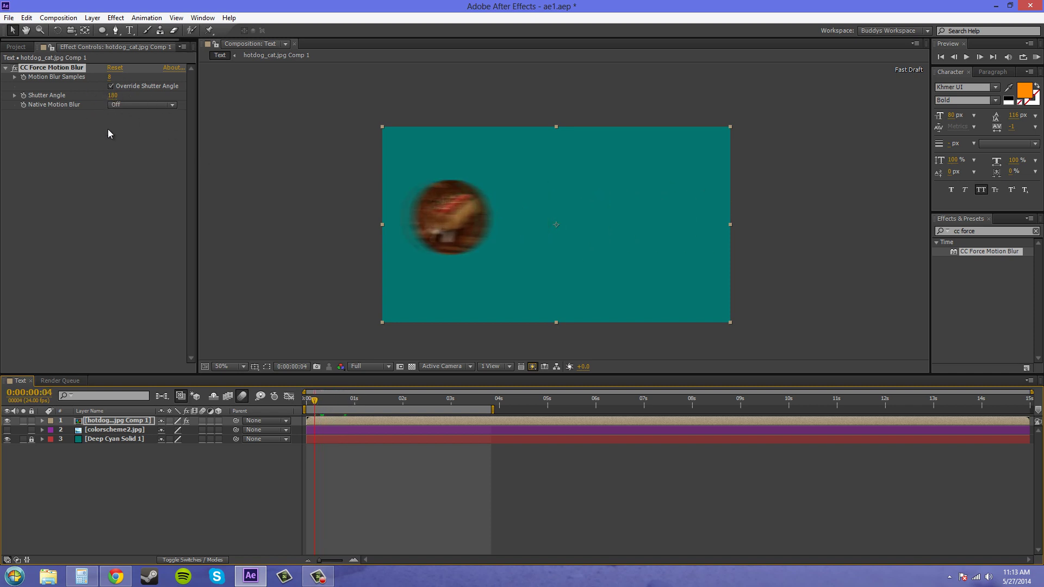
Step: Enable Motion Blur on hotdog_cat.jpg inside the precomp and on the precomp layer in the Text comp
double_click(118, 425)
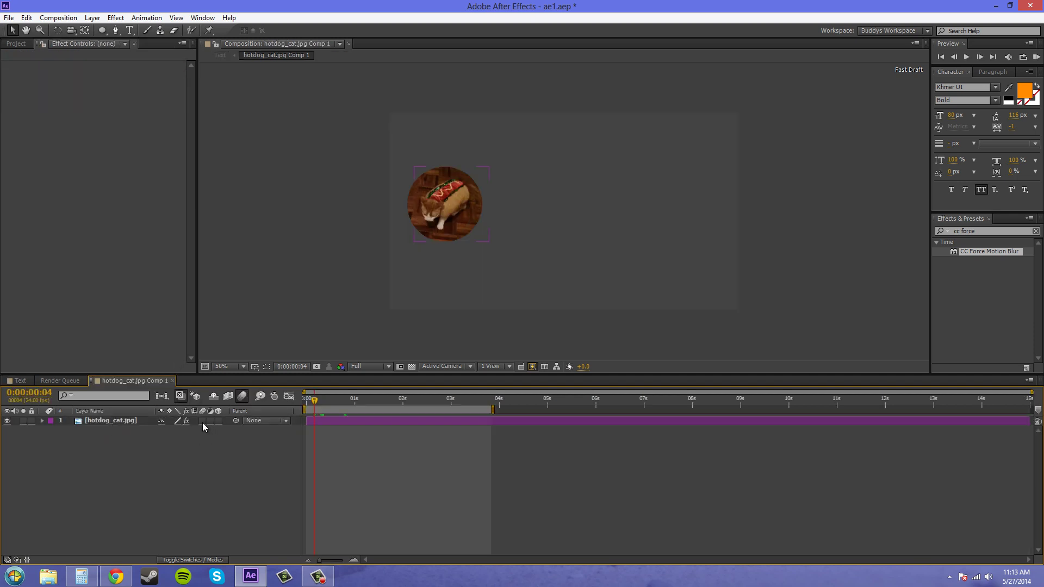
click(202, 421)
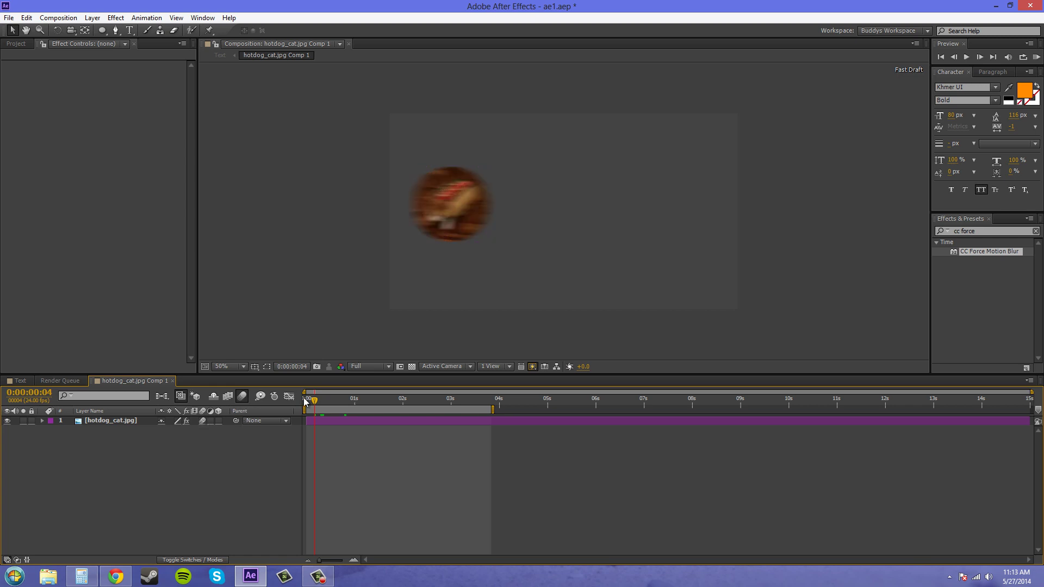
drag(313, 403, 323, 402)
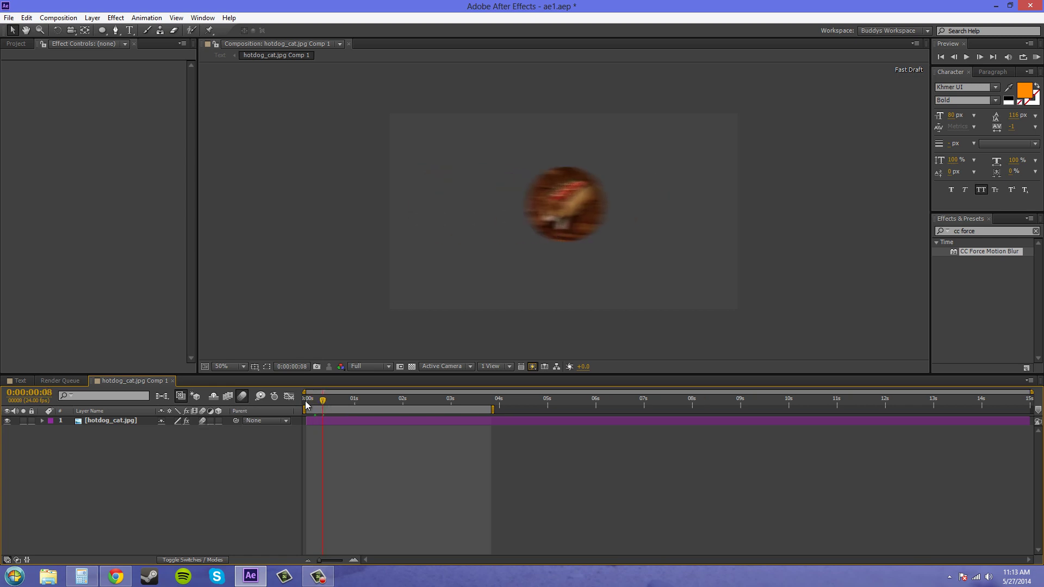
click(63, 382)
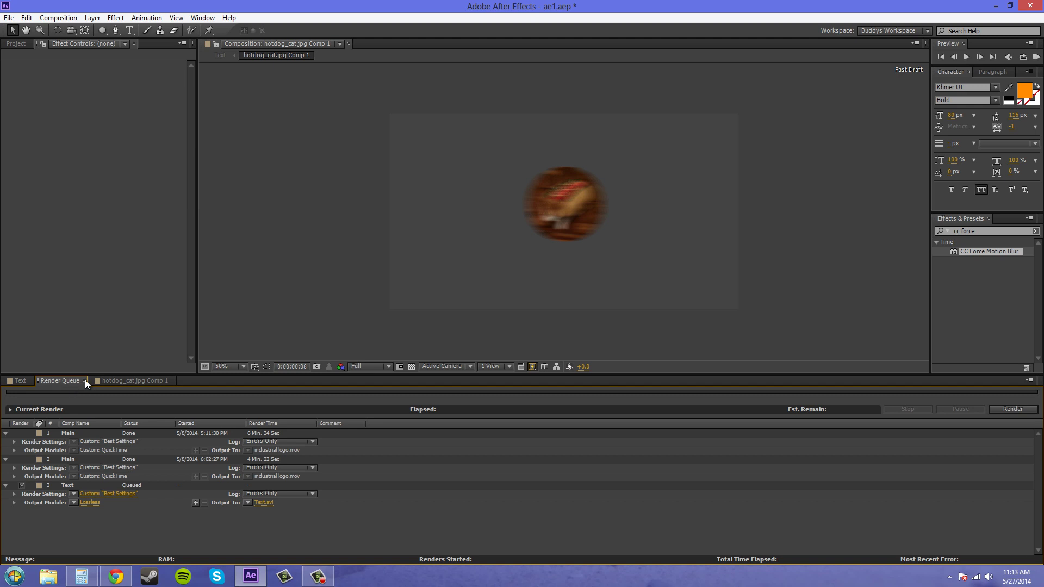
click(85, 380)
click(23, 379)
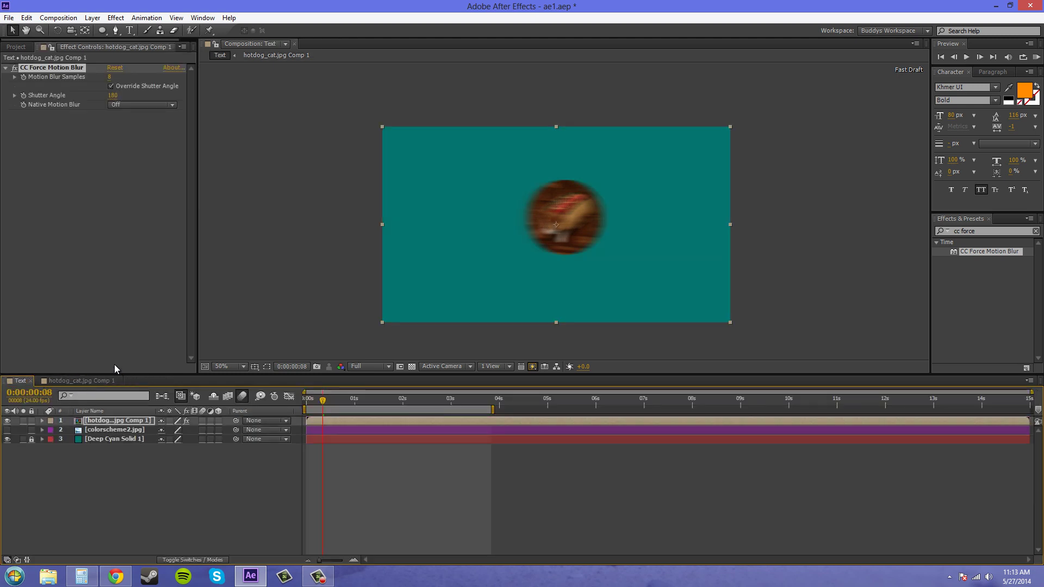
click(202, 420)
Step: Set CC Force Motion Blur's Native Motion Blur to On and Shutter Angle to 318, then preview
click(124, 106)
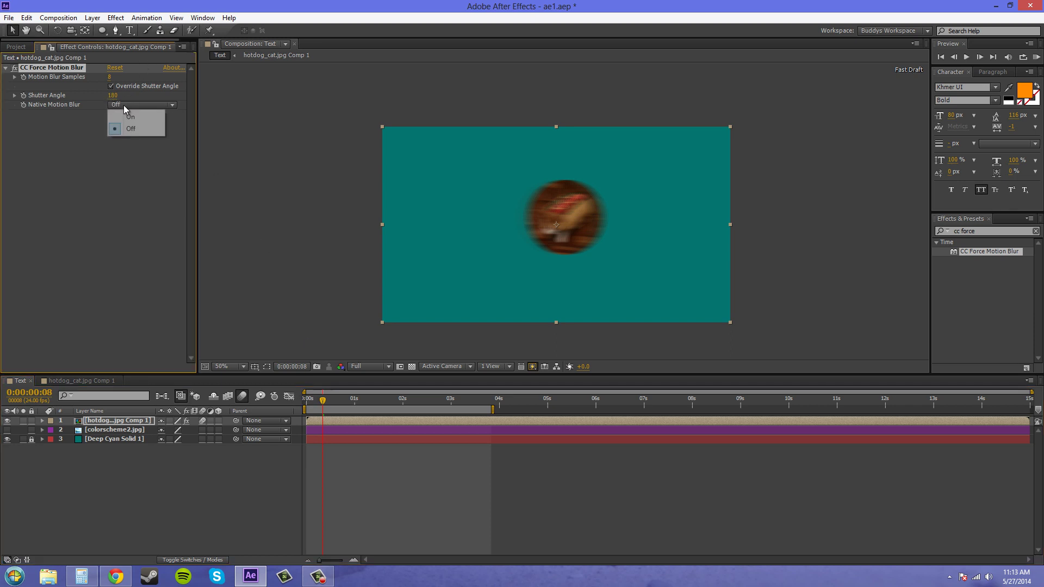
click(140, 125)
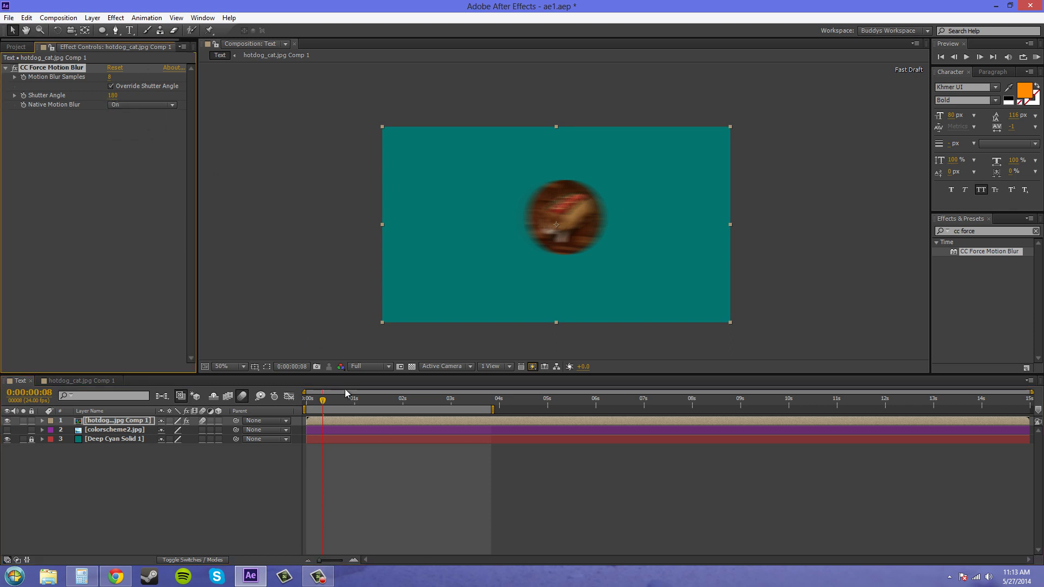
drag(115, 95, 203, 101)
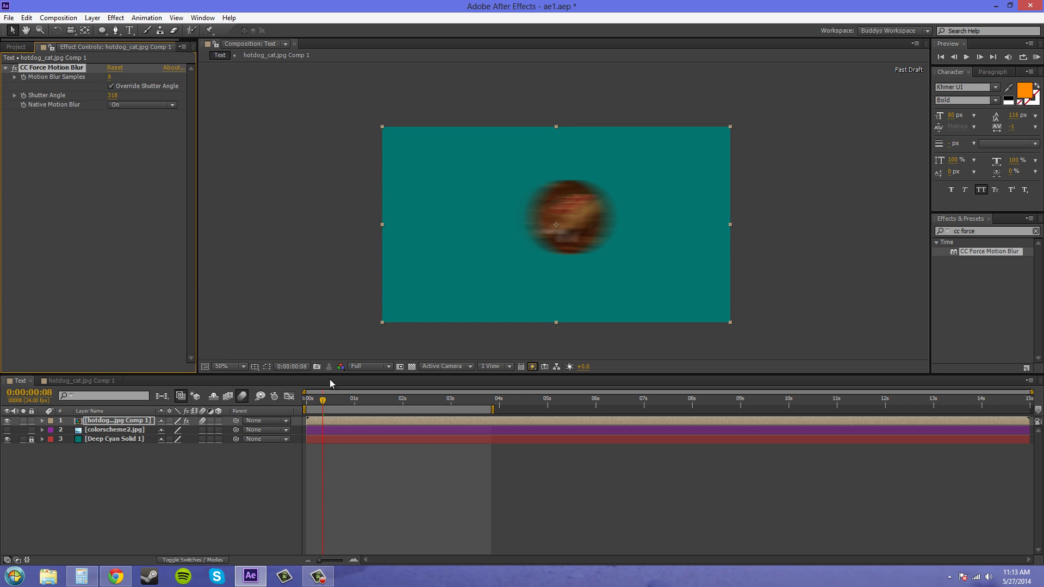
mouse_move(323, 400)
mouse_down()
mouse_move(310, 397)
mouse_move(321, 400)
mouse_up()
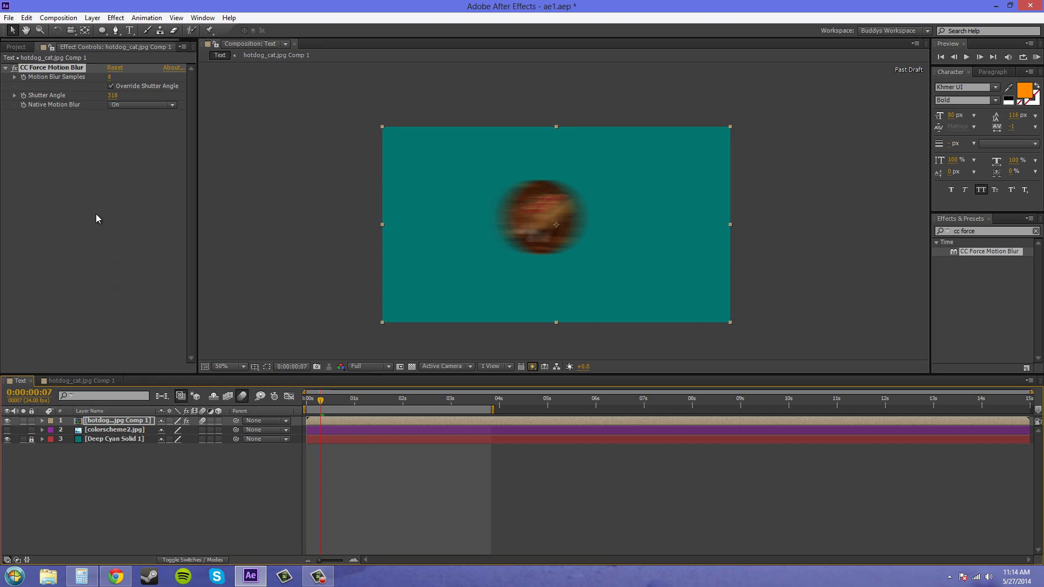
click(58, 17)
click(76, 41)
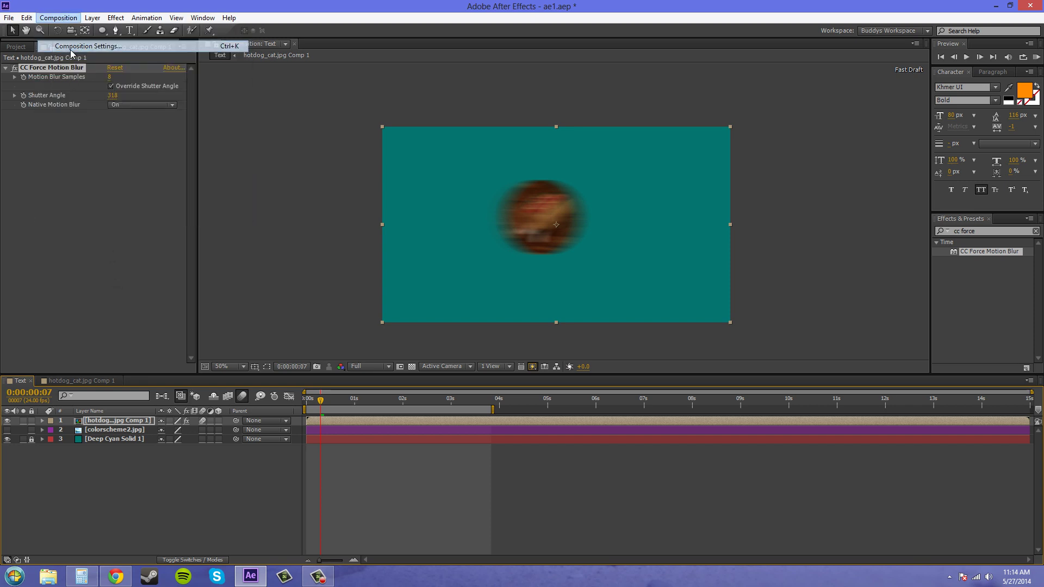
click(439, 210)
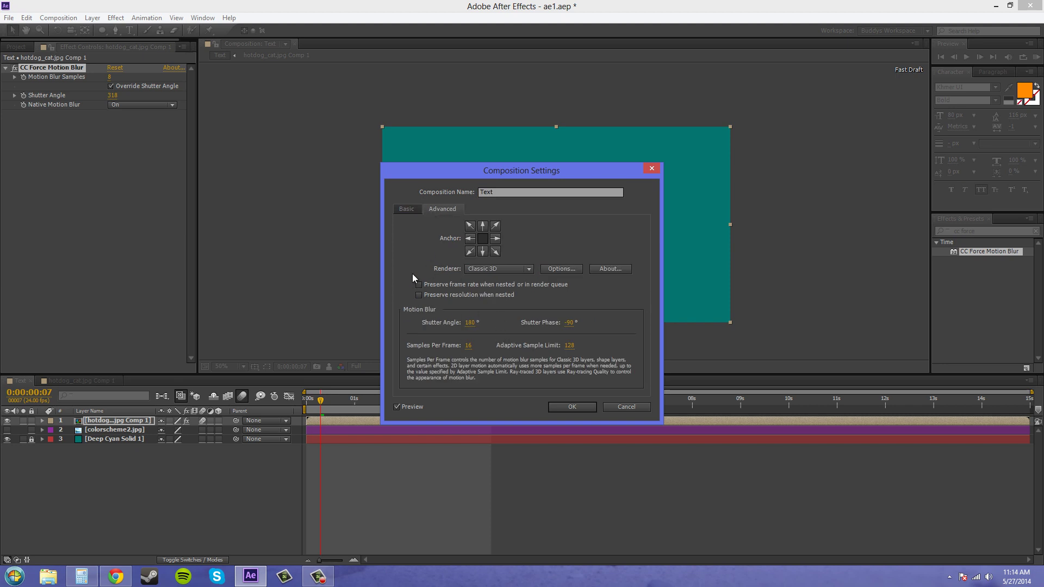
click(634, 410)
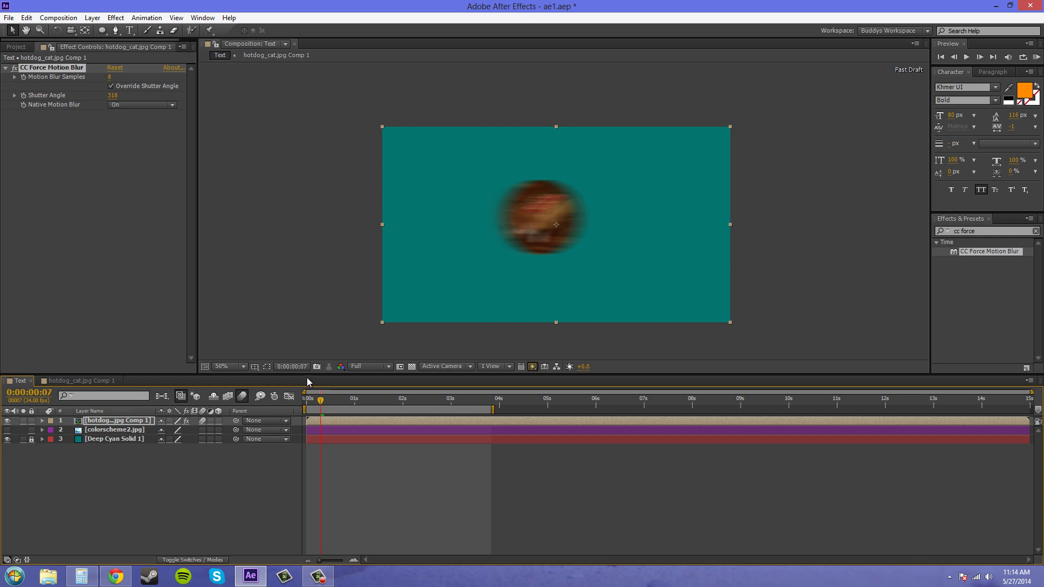
click(996, 230)
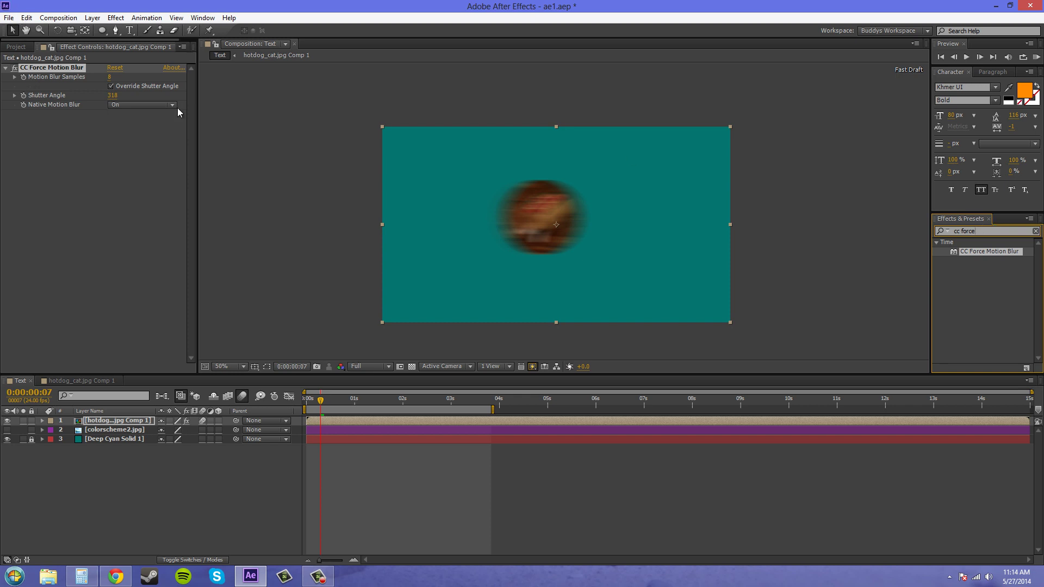
Step: In hotdog_cat.jpg Comp 1, switch off the cat layer's Motion Blur and select the layer
click(733, 283)
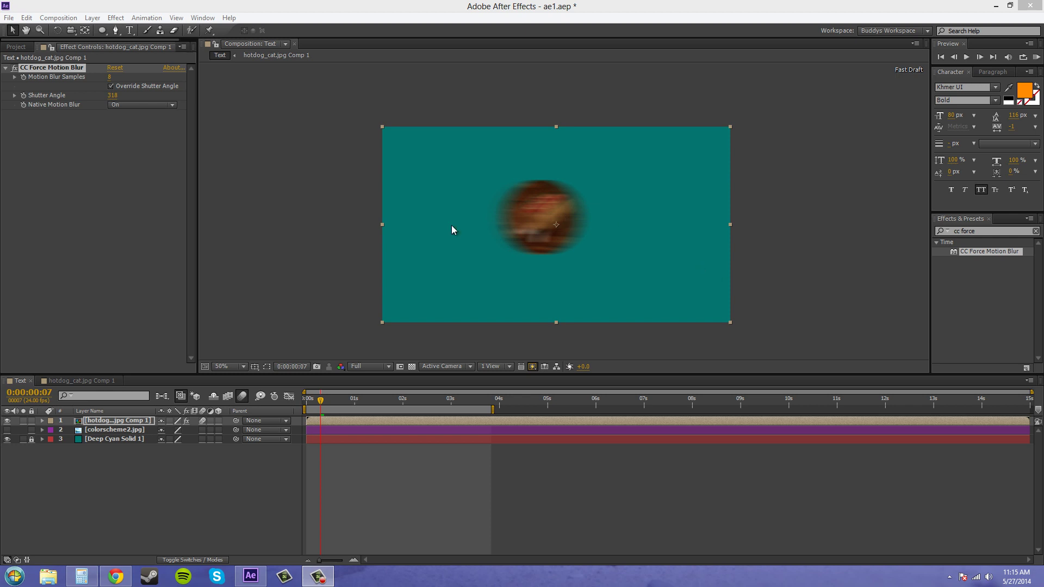
click(81, 380)
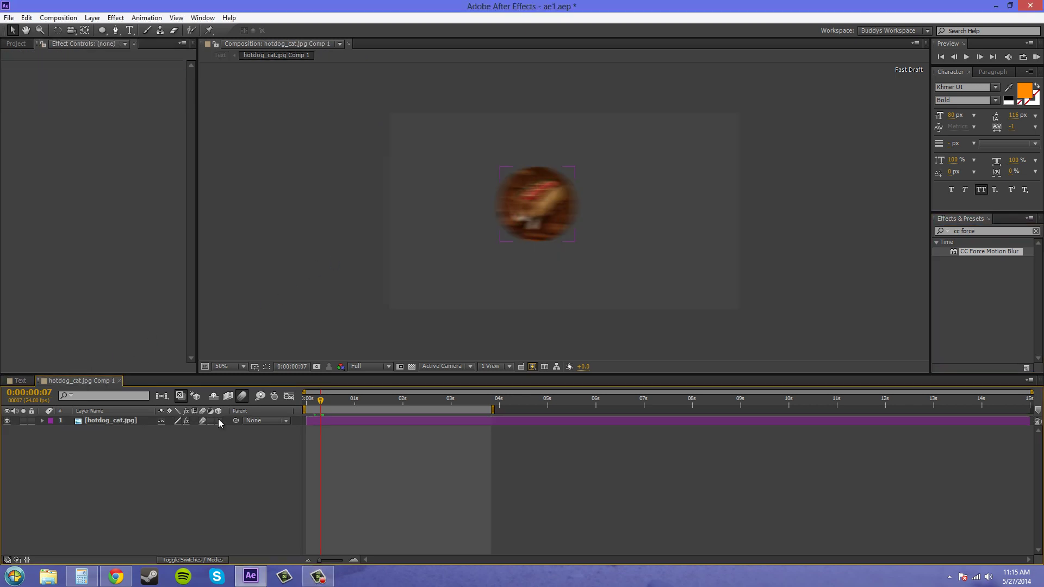
click(202, 420)
click(99, 422)
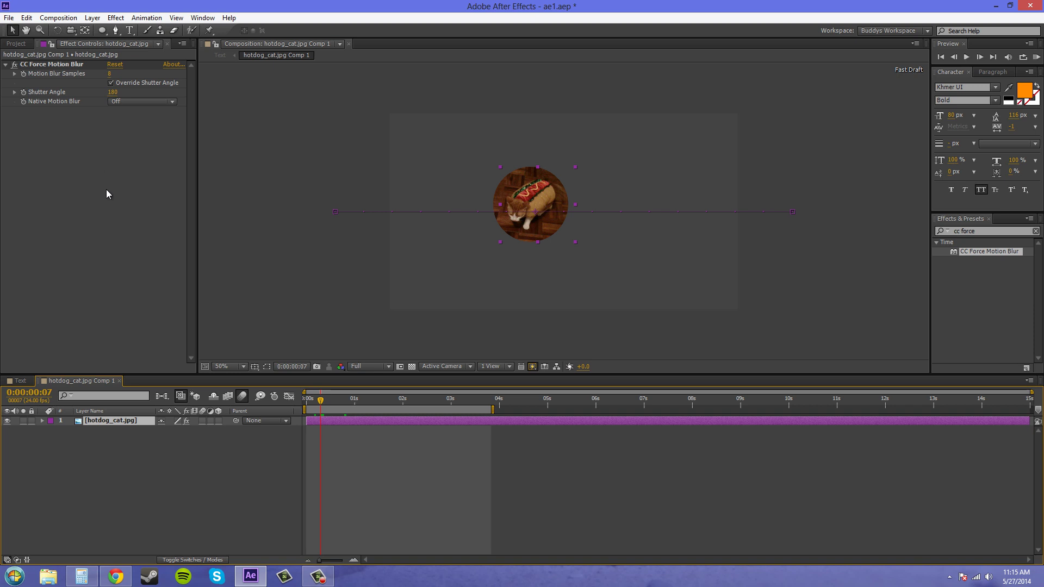
click(20, 381)
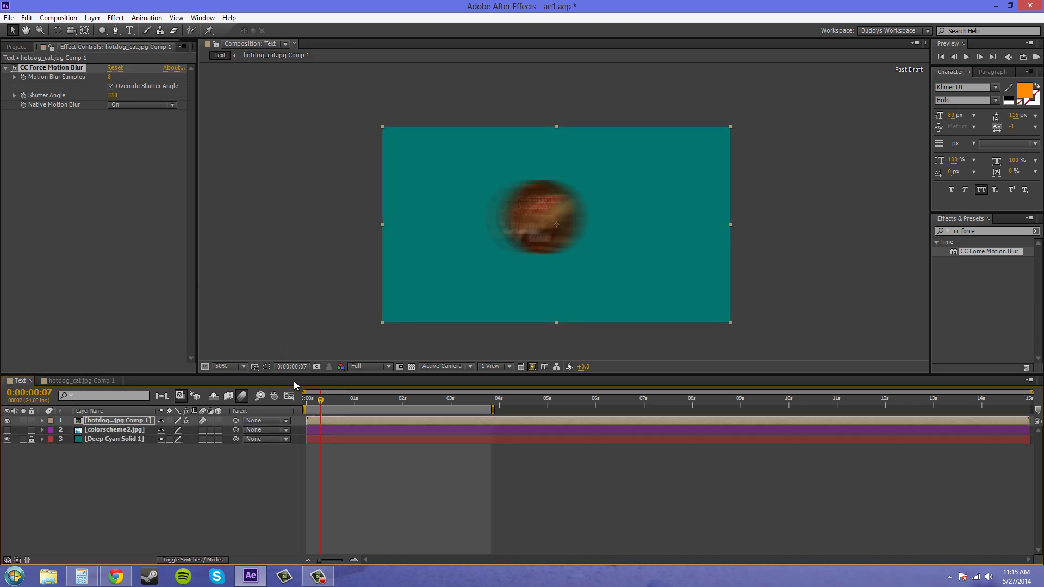
mouse_move(323, 401)
mouse_down()
mouse_move(318, 414)
mouse_move(343, 416)
mouse_move(302, 422)
mouse_move(322, 416)
mouse_up()
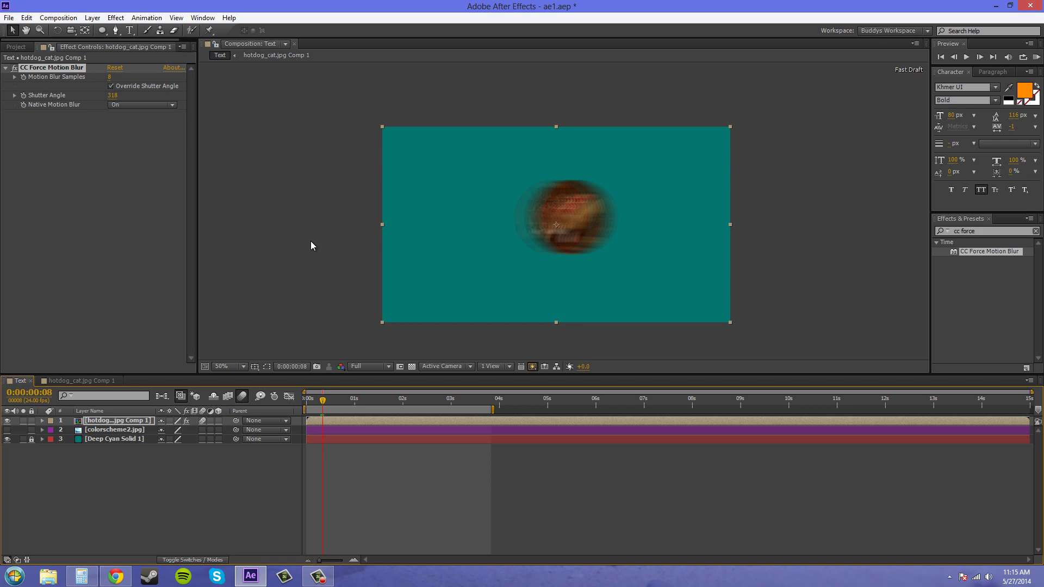
click(173, 493)
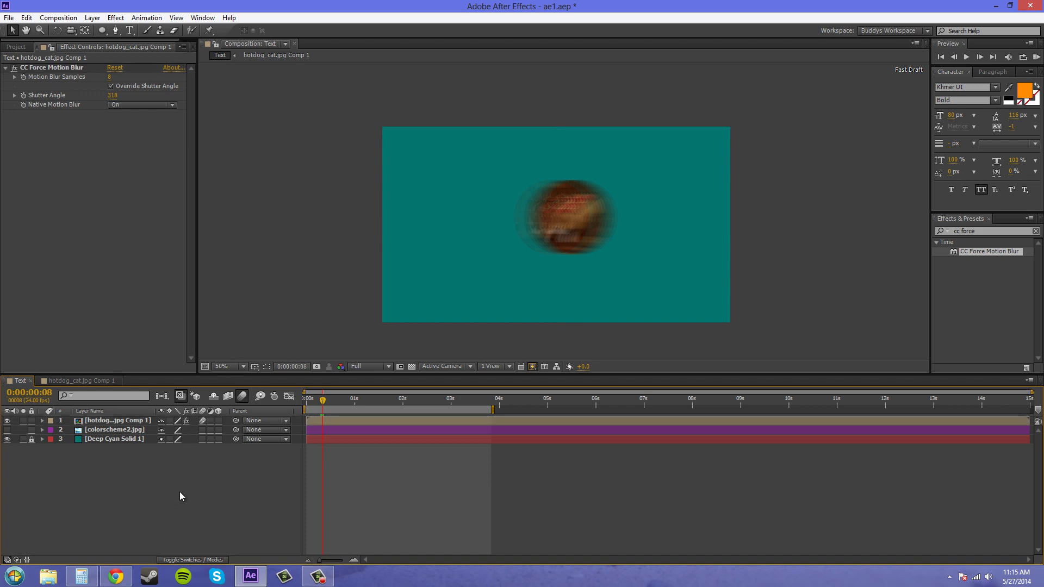